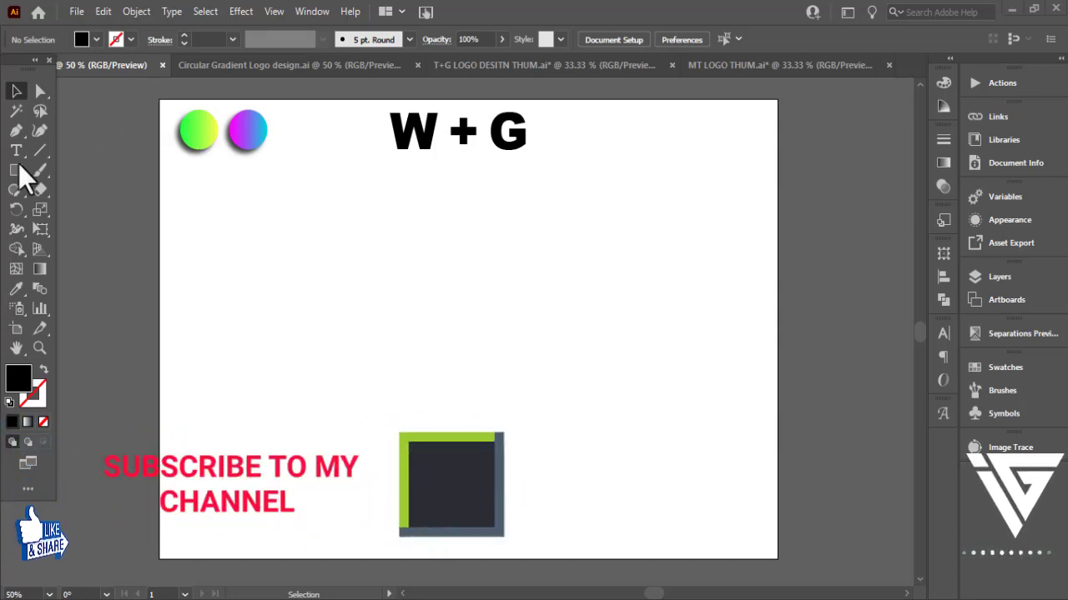
# Step: Draw a vertical line, then duplicate it leftward with Ctrl+D into evenly spaced lines
pyautogui.click(37, 147)
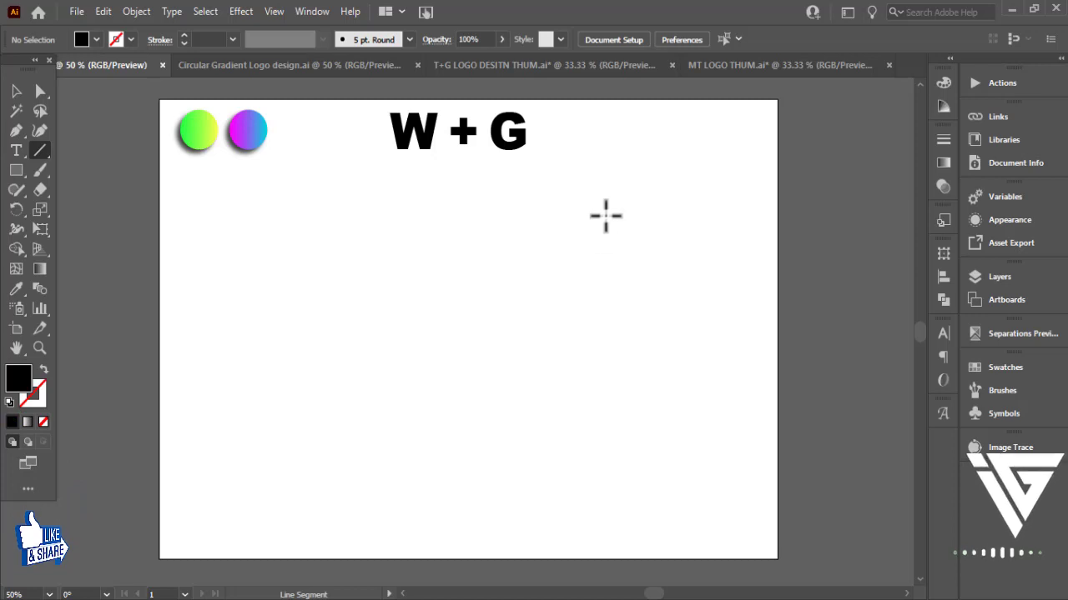
pyautogui.moveTo(613, 217); pyautogui.dragTo(614, 479)
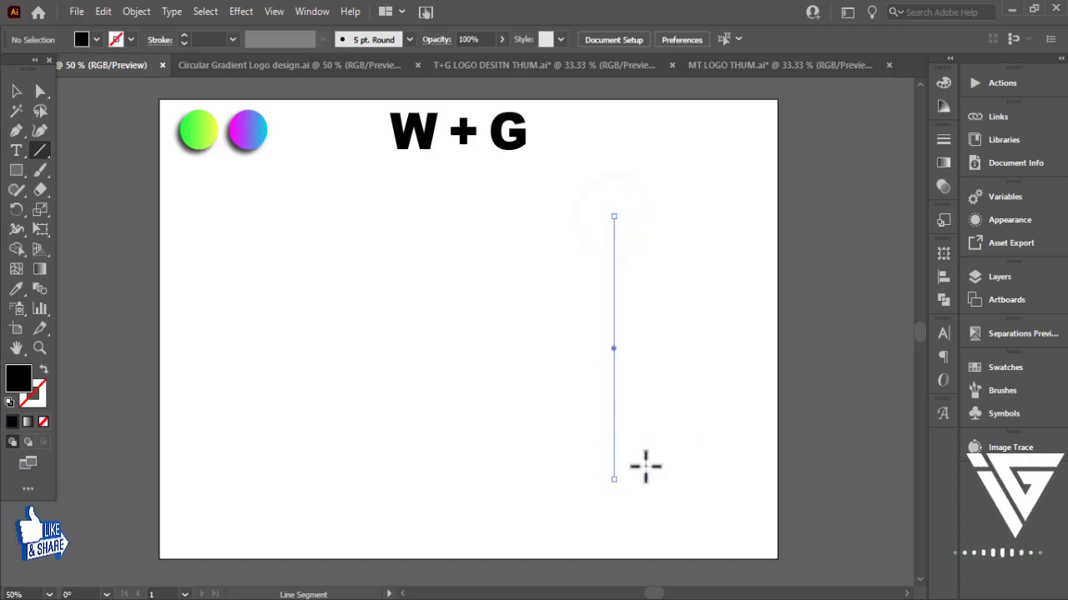
pyautogui.click(15, 92)
pyautogui.click(131, 39)
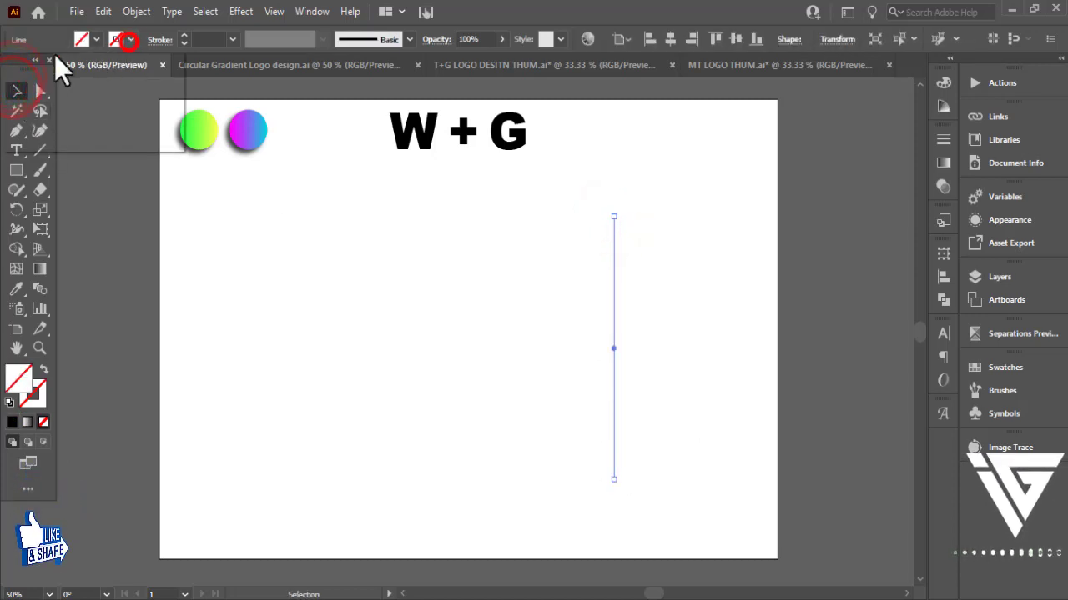
pyautogui.click(431, 303)
pyautogui.click(586, 300)
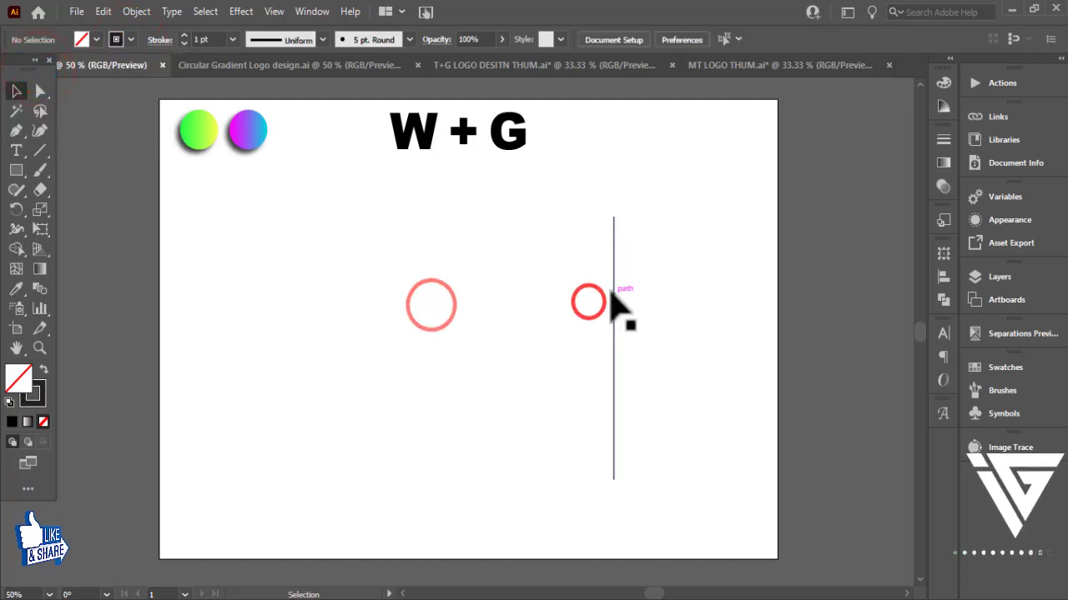
pyautogui.click(615, 291)
pyautogui.moveTo(587, 292); pyautogui.dragTo(590, 291)
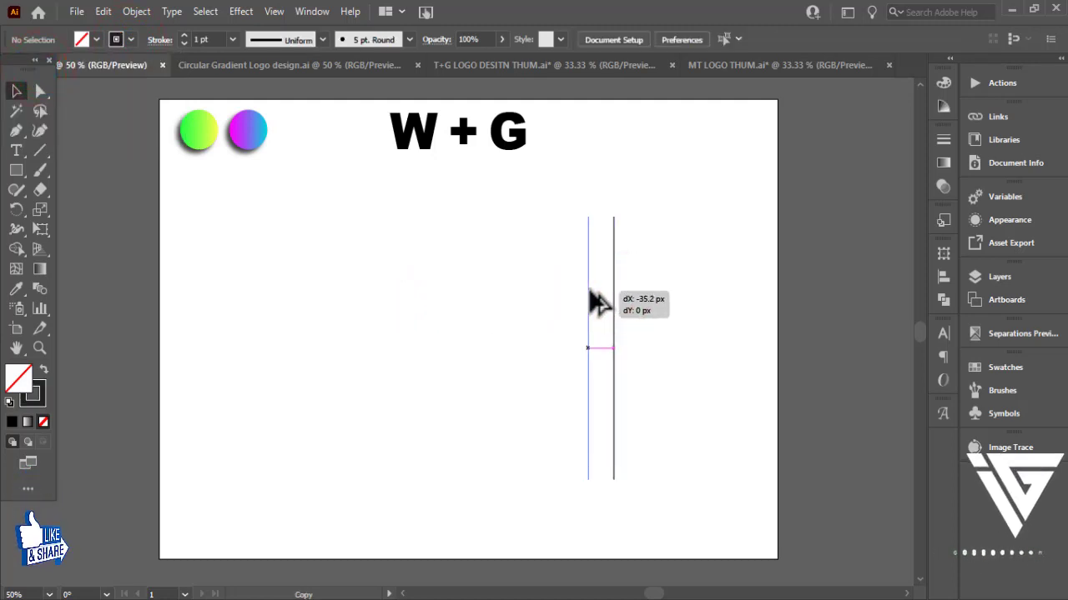
pyautogui.hotkey('ctrl', 'd')
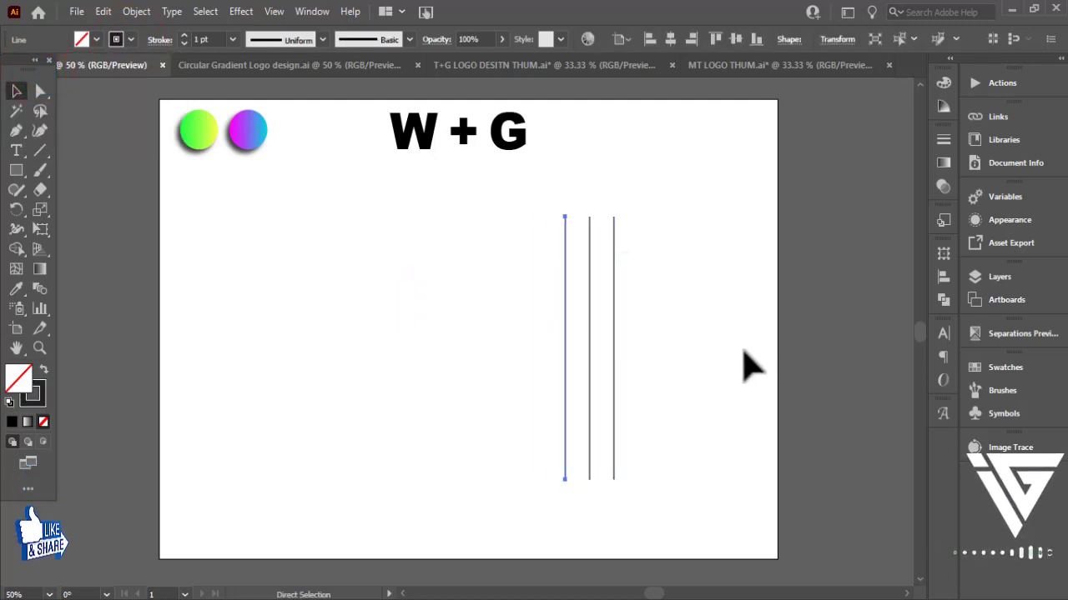
pyautogui.hotkey('ctrl', 'd')
pyautogui.hotkey('ctrl', 'd')
# Step: Group the vertical lines and stretch the group taller
pyautogui.moveTo(376, 350); pyautogui.dragTo(712, 493)
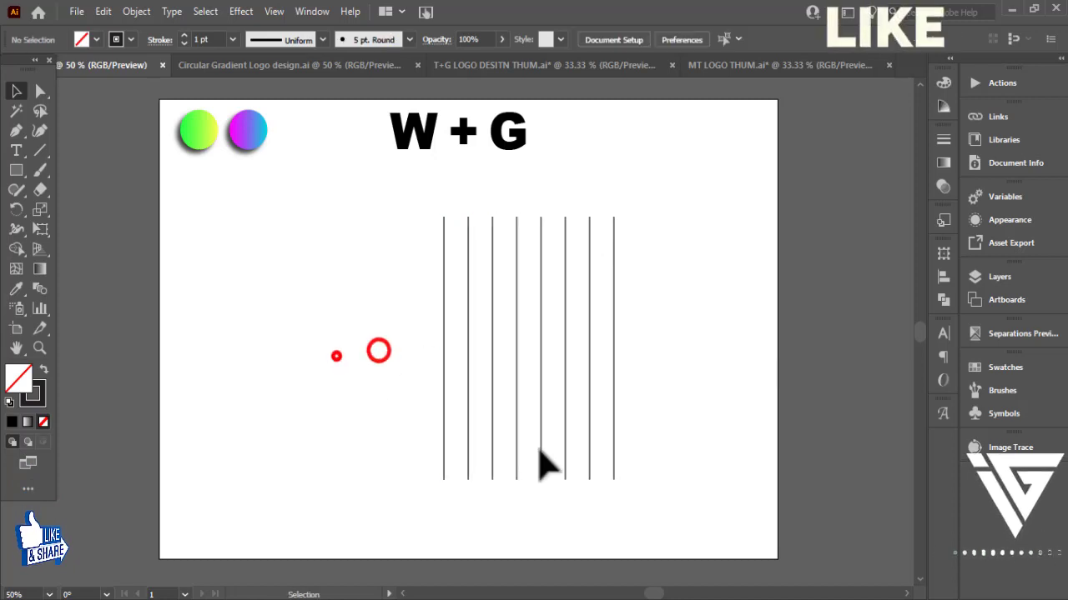
pyautogui.hotkey('ctrl', 'g')
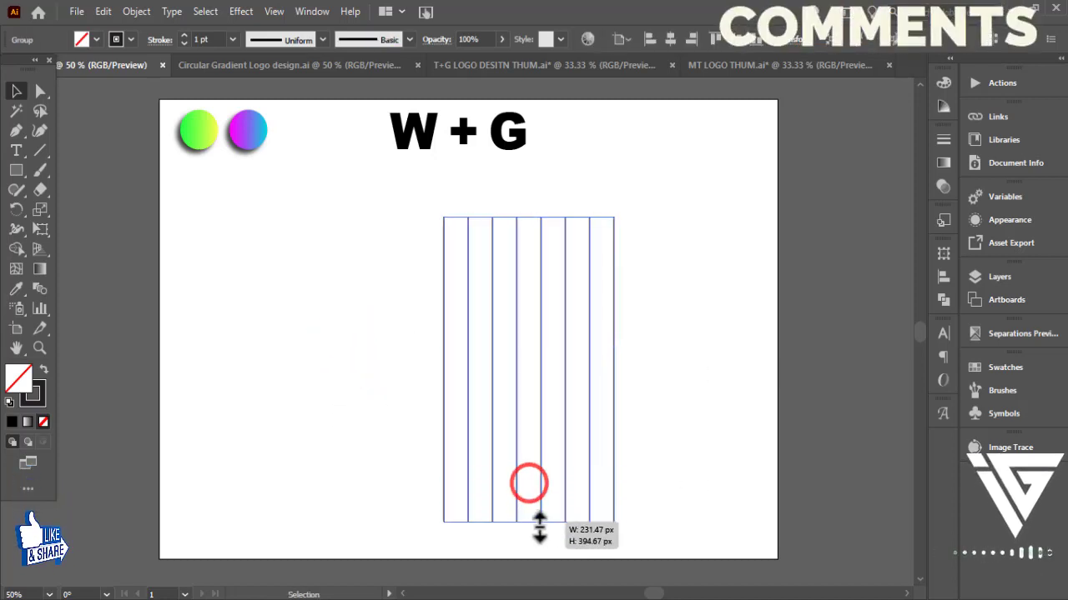
pyautogui.moveTo(529, 480); pyautogui.dragTo(529, 522)
# Step: Paste a copy of the line group in place and rotate it 90° into horizontal lines
pyautogui.click(651, 317)
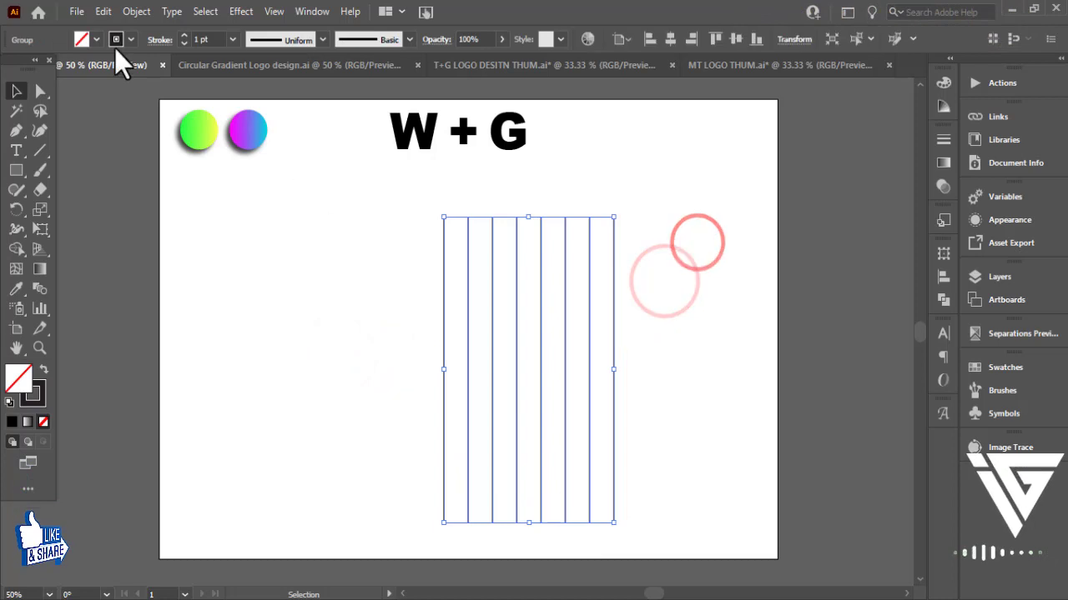
pyautogui.click(103, 11)
pyautogui.click(119, 89)
pyautogui.click(102, 10)
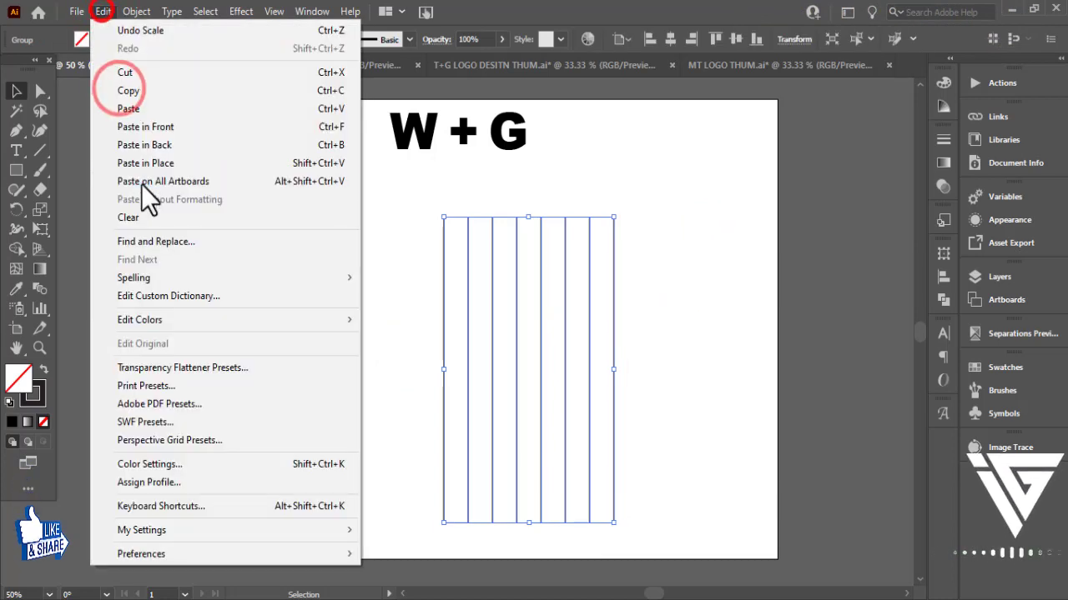
pyautogui.click(148, 163)
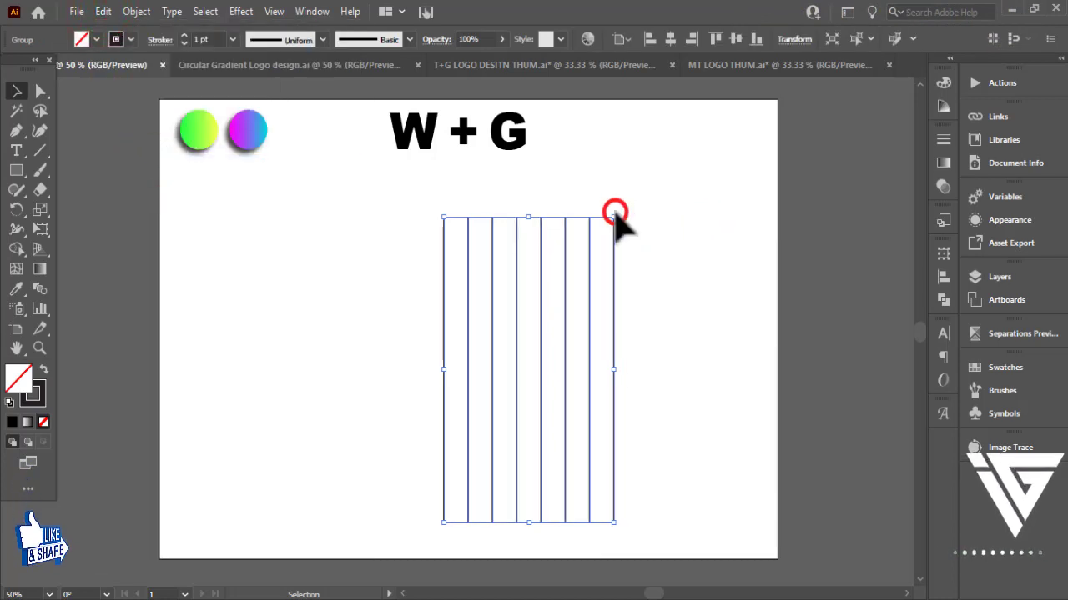
pyautogui.moveTo(615, 219); pyautogui.dragTo(757, 435)
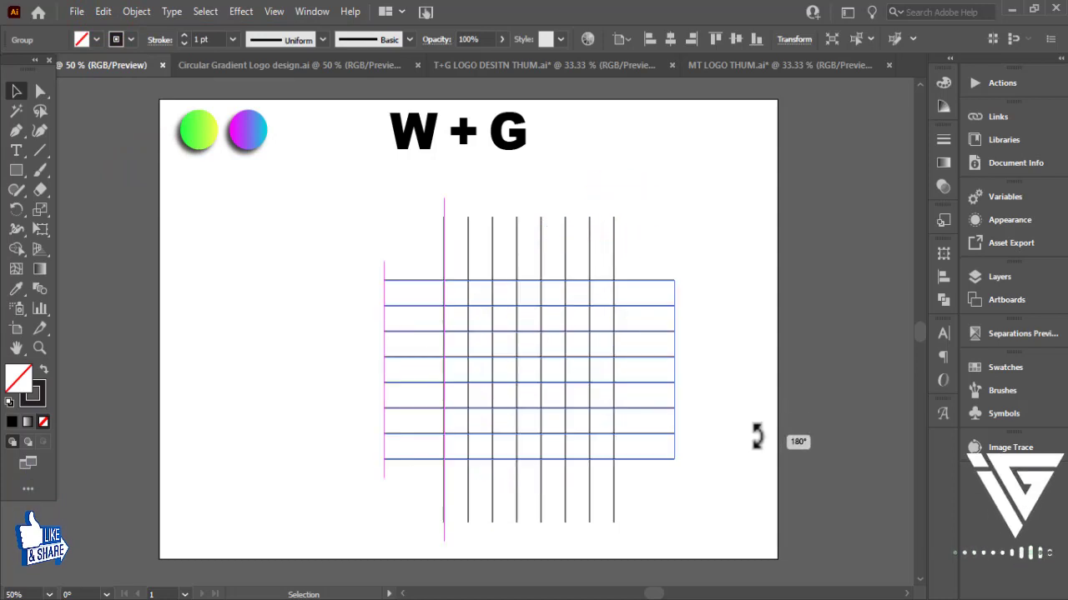
# Step: Deselect and zoom around to check the finished square line grid
pyautogui.click(728, 297)
pyautogui.hotkey('ctrl', '+')
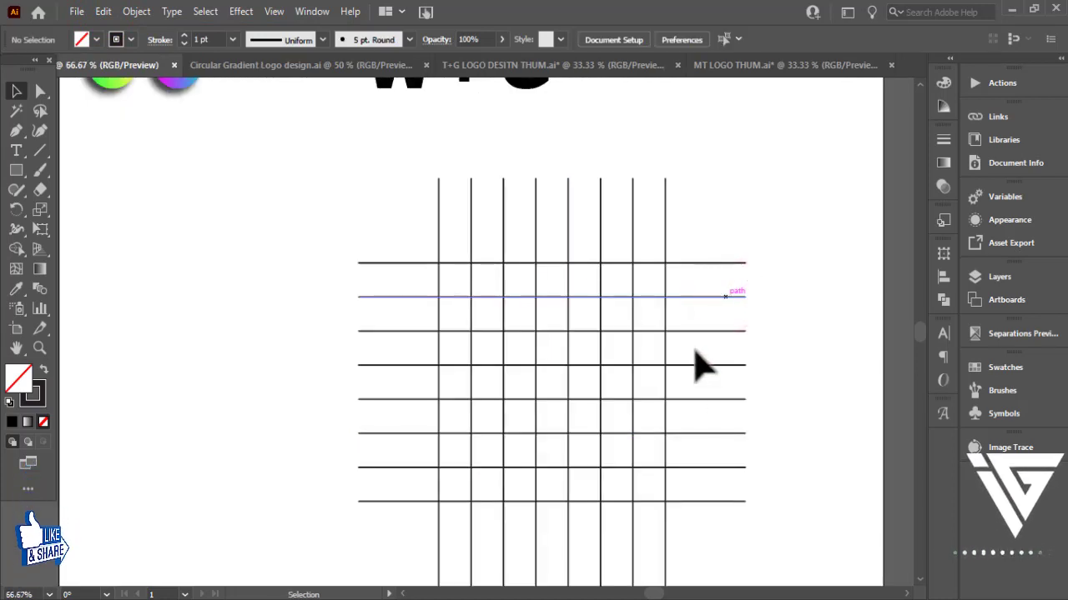
pyautogui.hotkey('ctrl', '-')
pyautogui.moveTo(725, 387); pyautogui.dragTo(742, 421)
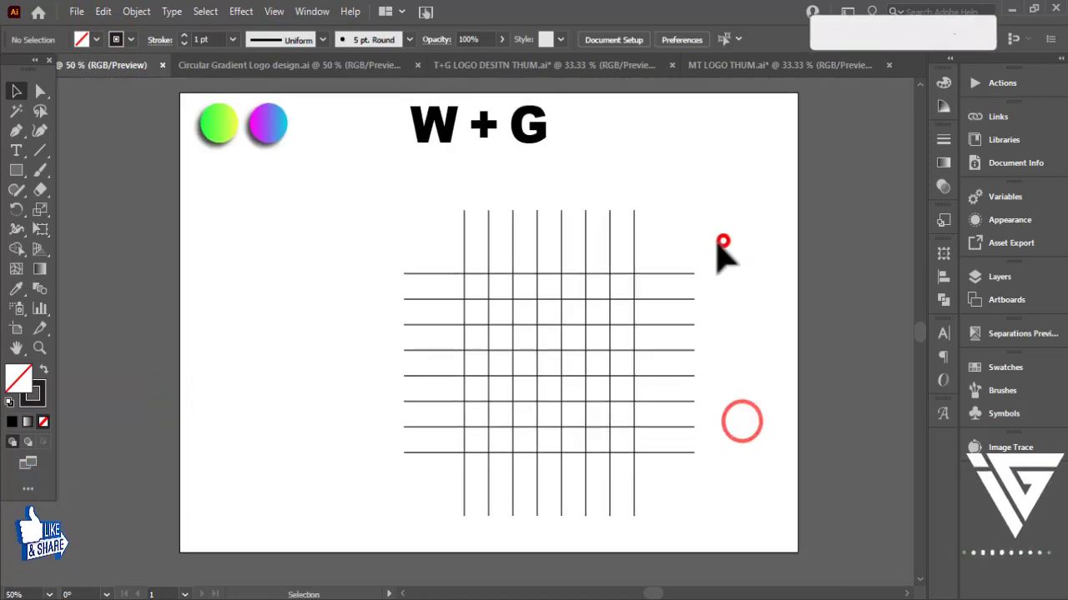
pyautogui.moveTo(719, 240); pyautogui.dragTo(454, 469)
pyautogui.click(334, 275)
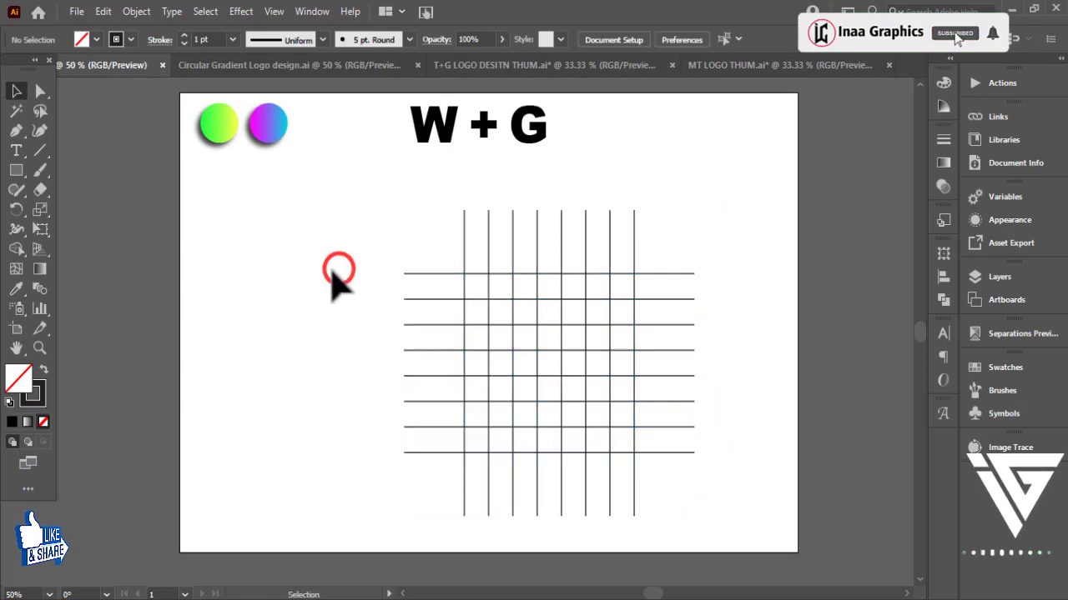
pyautogui.click(16, 170)
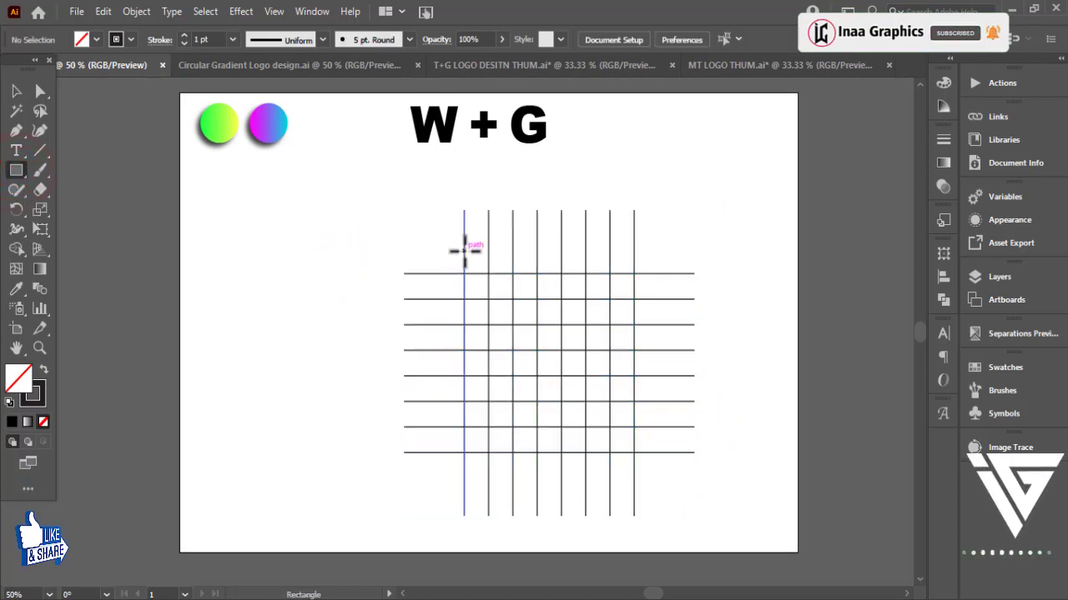
# Step: Draw a tall rectangle over the grid and resize a pasted-in-place copy into a 231.47 px square
pyautogui.moveTo(465, 249); pyautogui.dragTo(633, 481)
pyautogui.click(11, 92)
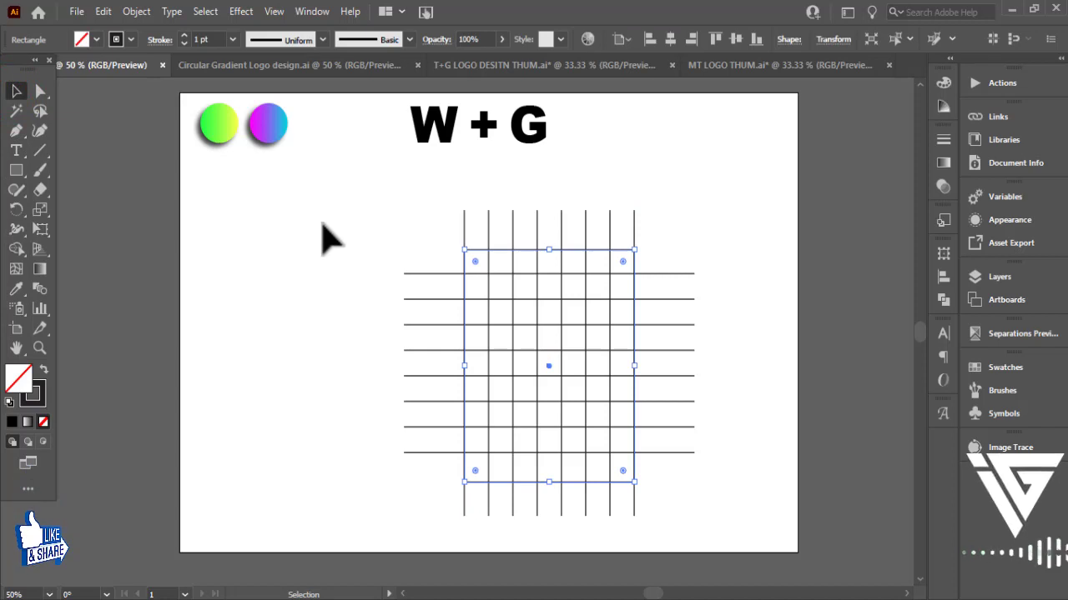
pyautogui.click(103, 12)
pyautogui.click(127, 92)
pyautogui.click(103, 12)
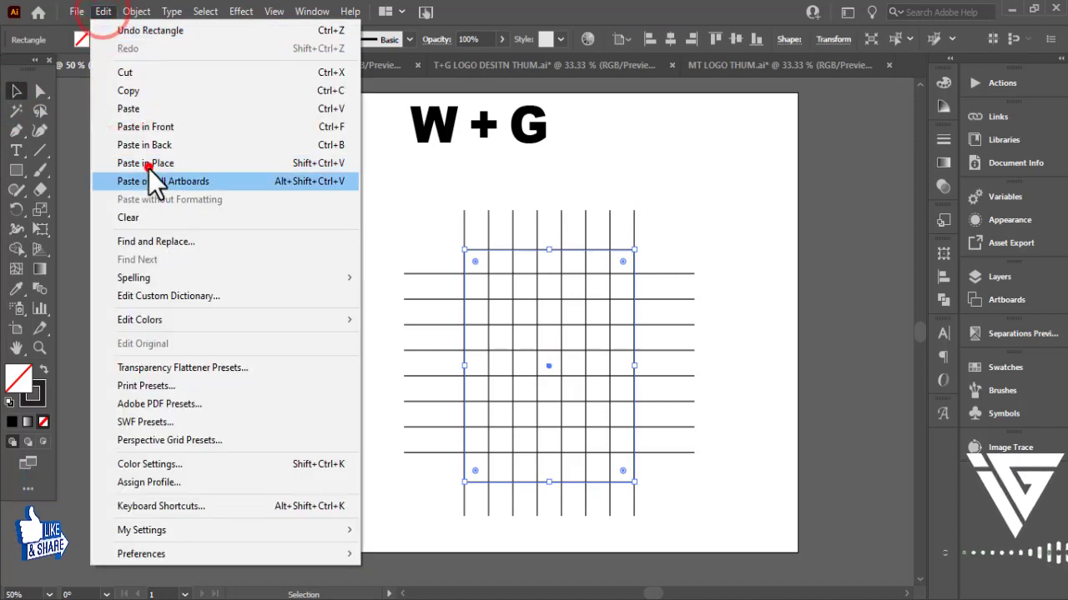
pyautogui.click(151, 179)
pyautogui.moveTo(549, 248); pyautogui.dragTo(549, 273)
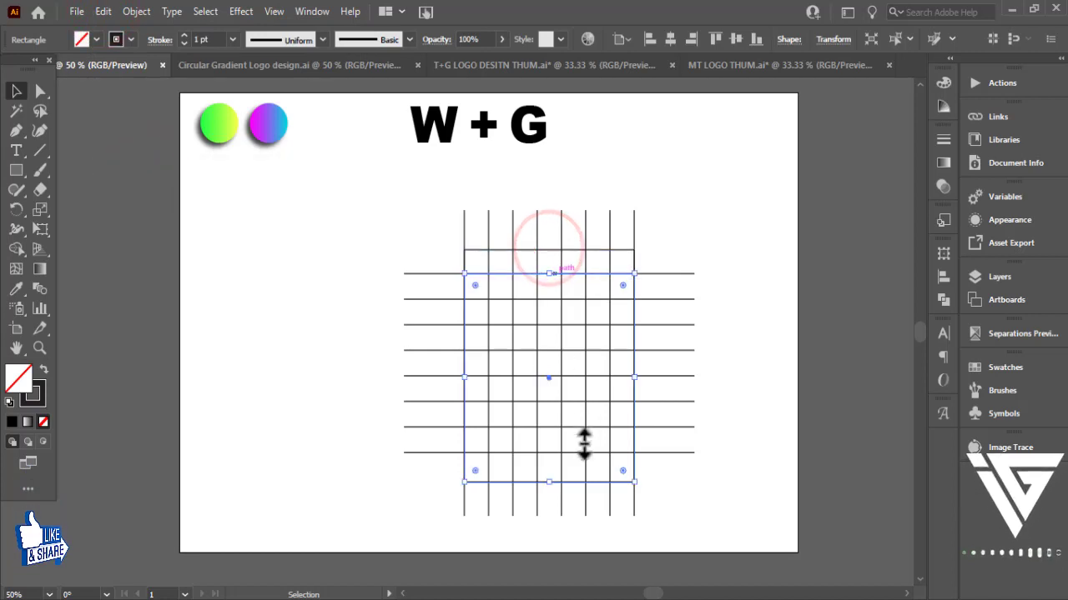
pyautogui.moveTo(550, 483); pyautogui.dragTo(563, 452)
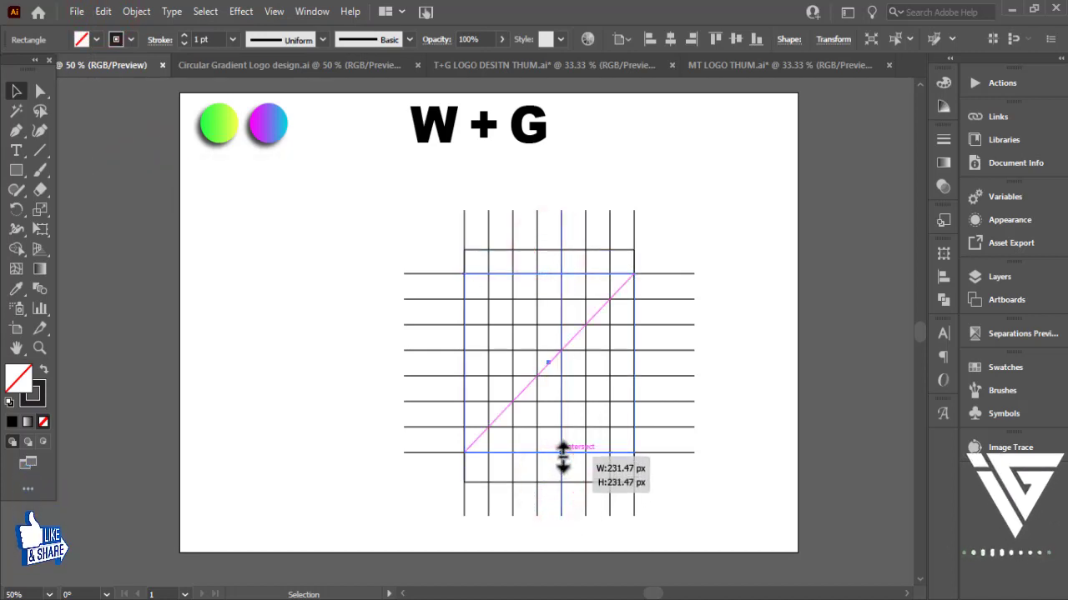
# Step: Select all the grid objects and align them to each other's vertical centres
pyautogui.click(677, 238)
pyautogui.click(622, 248)
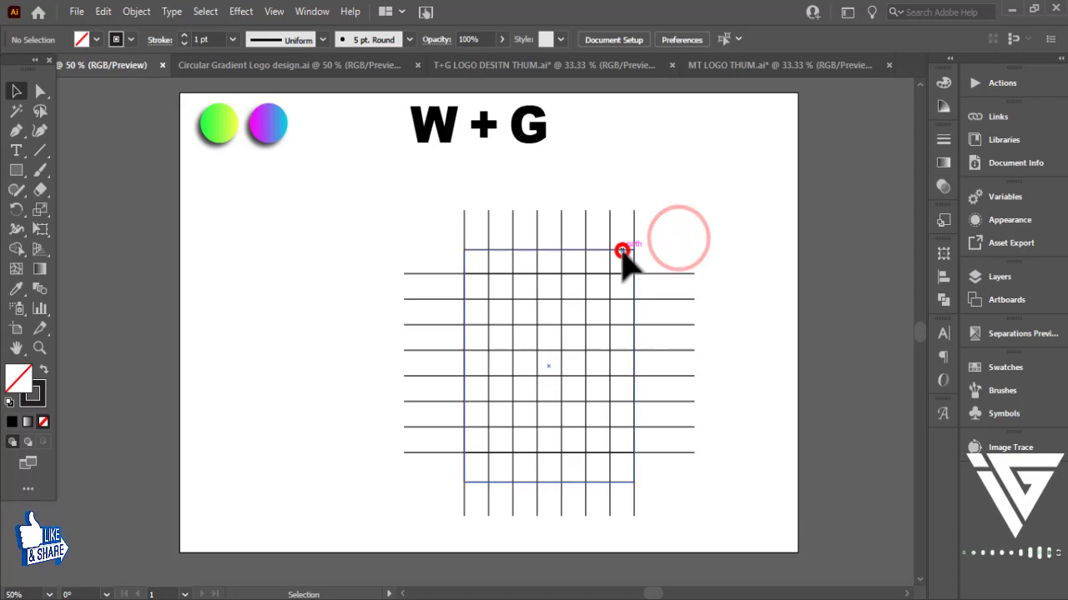
pyautogui.click(712, 241)
pyautogui.hotkey('ctrl', 'a')
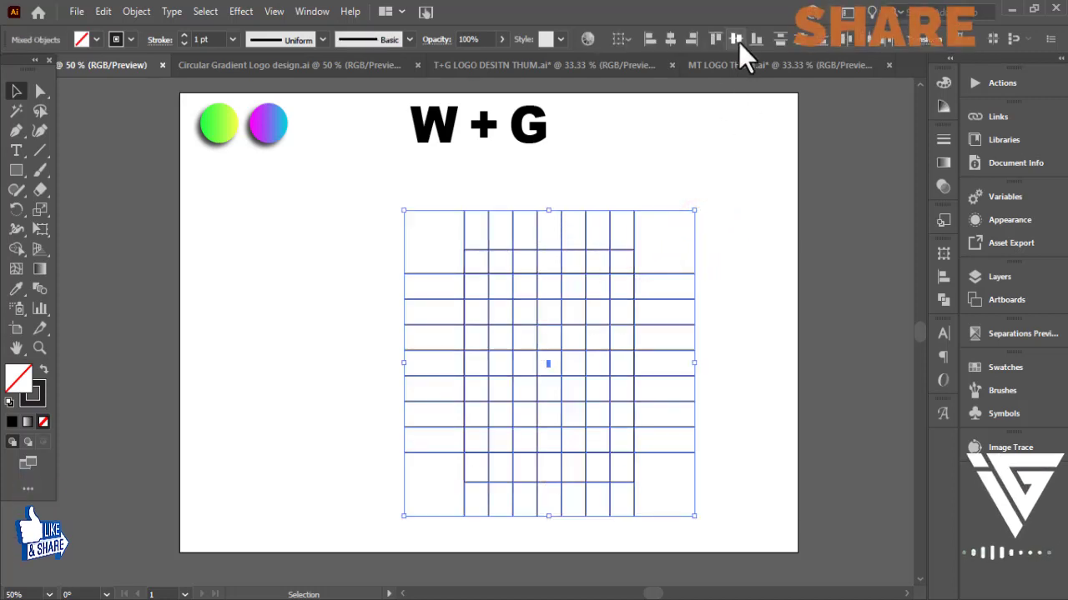
pyautogui.click(734, 39)
pyautogui.click(755, 243)
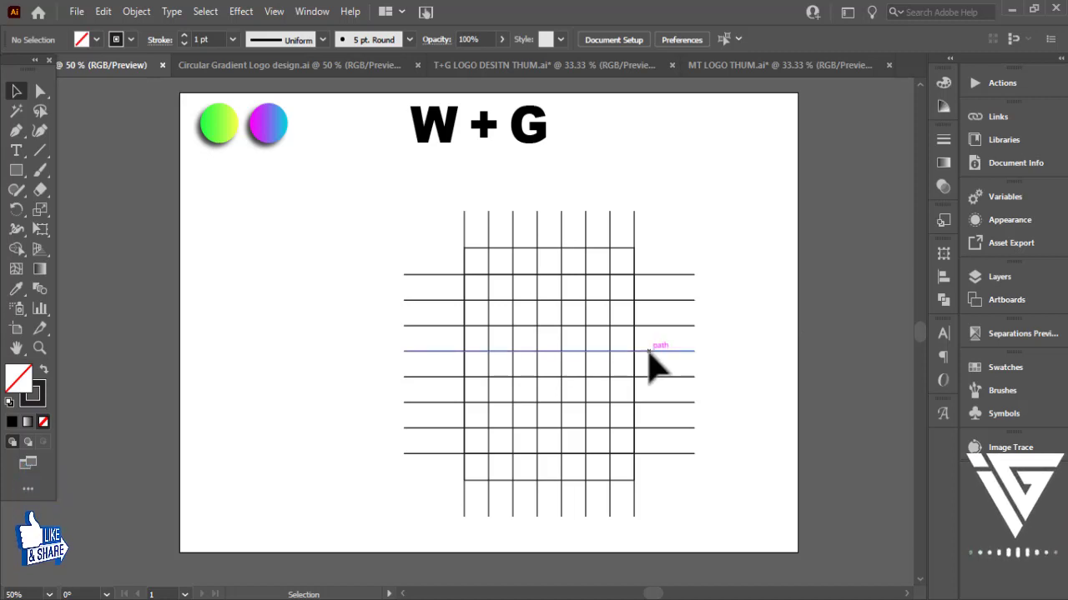
pyautogui.click(757, 220)
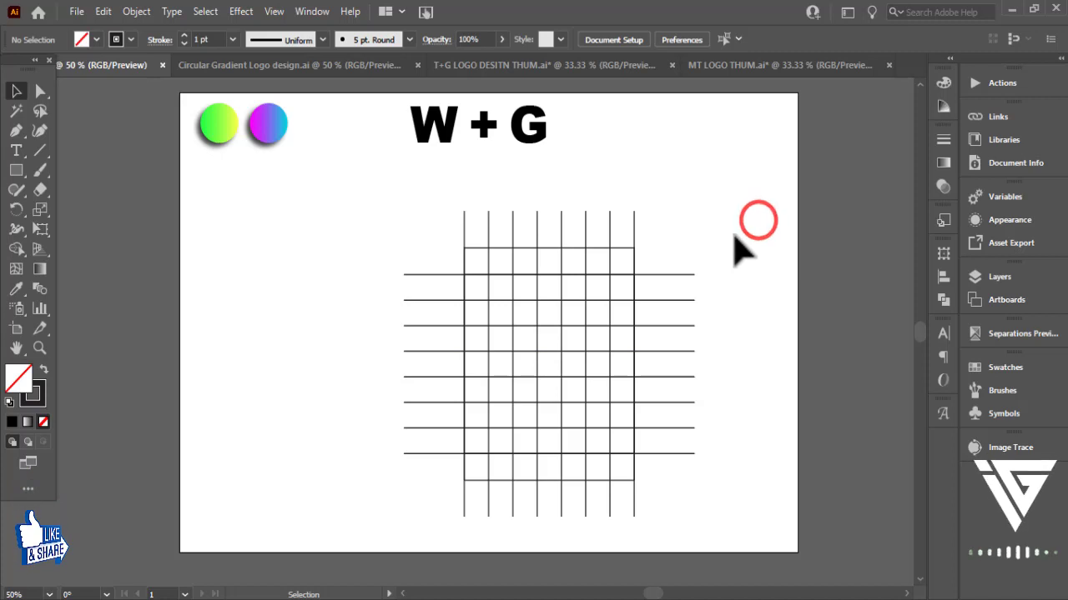
# Step: Round the corners of the tall rectangle and the inner square
pyautogui.click(632, 249)
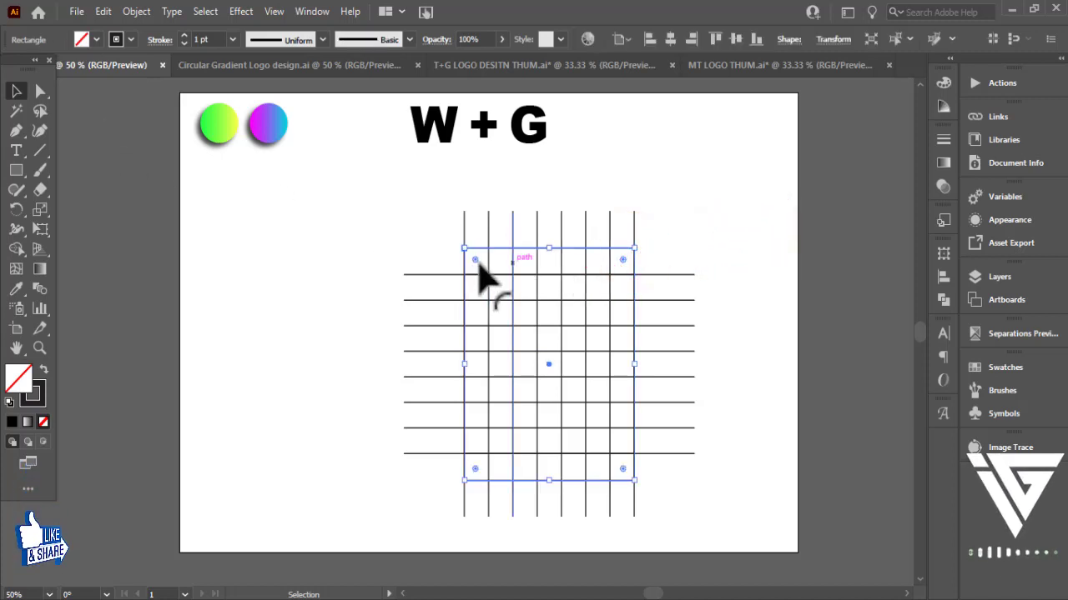
pyautogui.moveTo(475, 261); pyautogui.dragTo(641, 329)
pyautogui.click(751, 255)
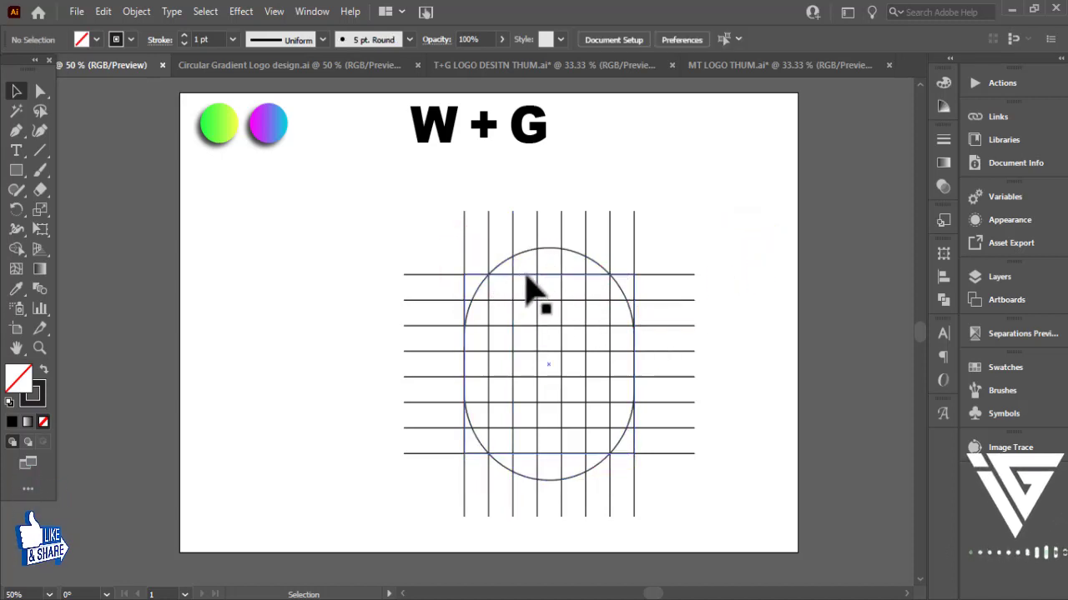
pyautogui.click(526, 275)
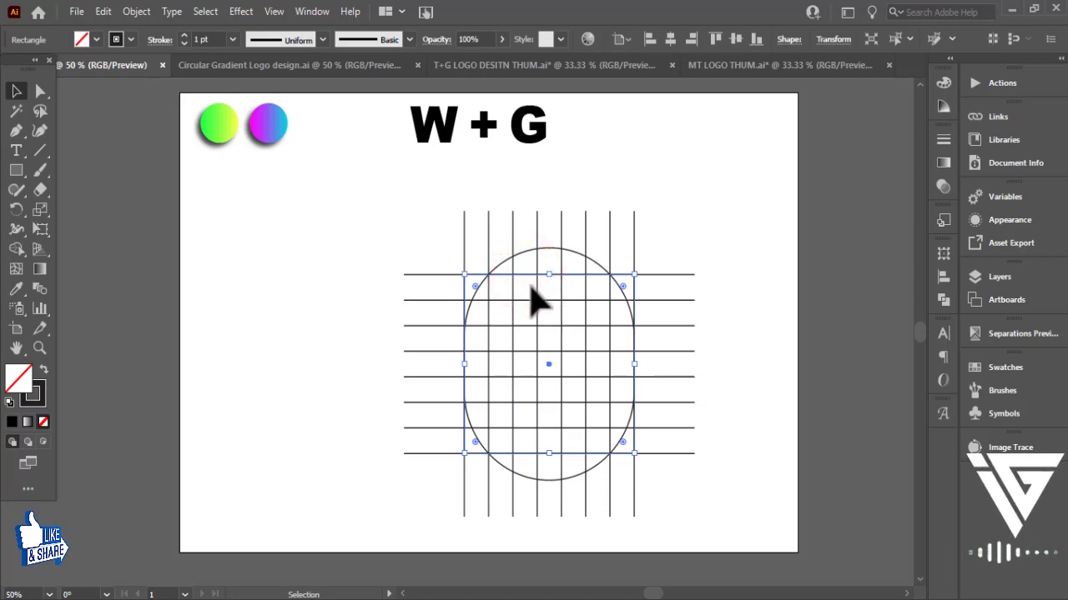
pyautogui.moveTo(475, 286)
pyautogui.mouseDown()
pyautogui.moveTo(641, 261)
pyautogui.moveTo(734, 219)
pyautogui.mouseUp()
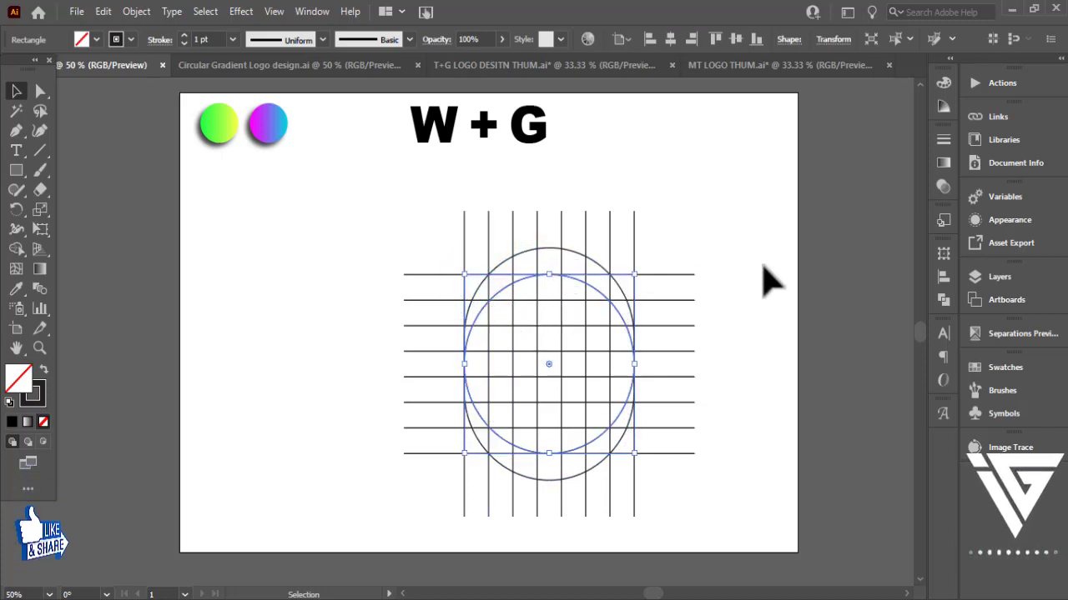
# Step: With Direct Selection, narrow the rectangle from both sides and round its corners fully
pyautogui.press('a')
pyautogui.hotkey('ctrl', '+')
pyautogui.hotkey('ctrl', '+')
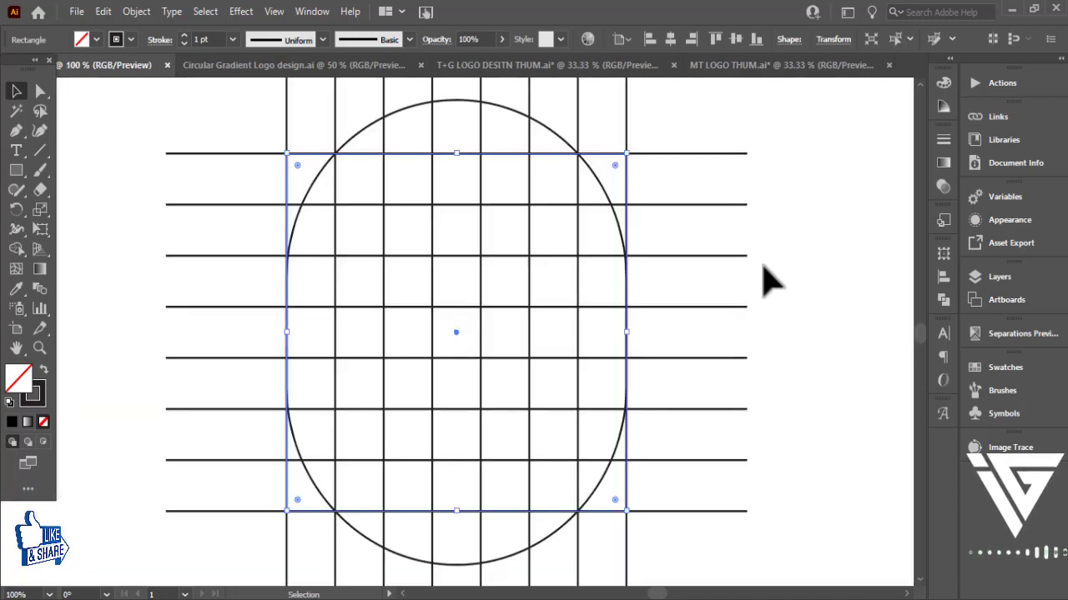
pyautogui.moveTo(627, 332); pyautogui.dragTo(578, 332)
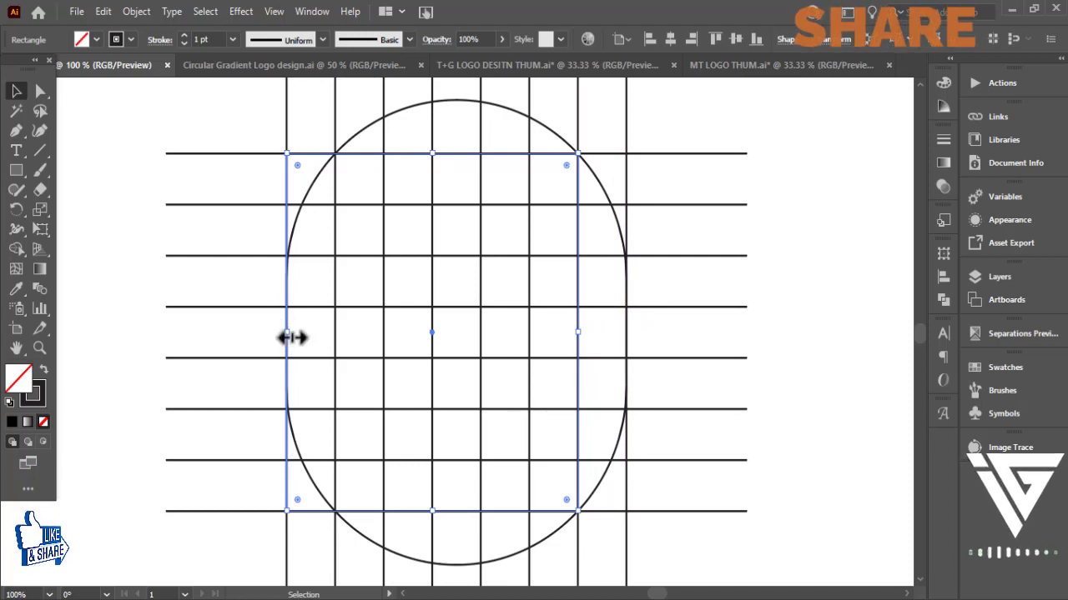
pyautogui.moveTo(286, 332); pyautogui.dragTo(335, 332)
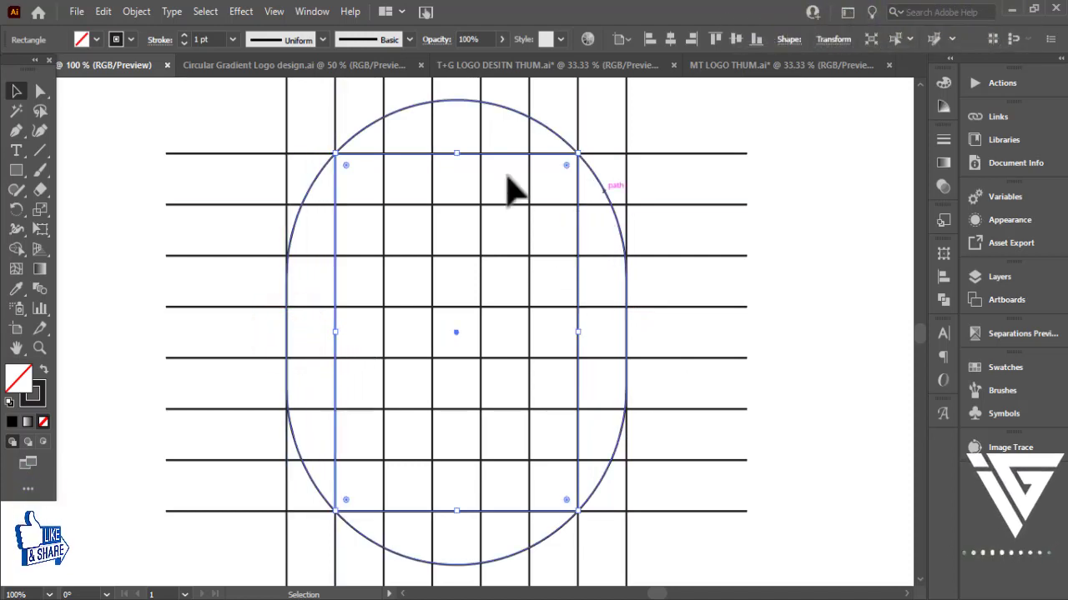
pyautogui.moveTo(346, 165); pyautogui.dragTo(573, 215)
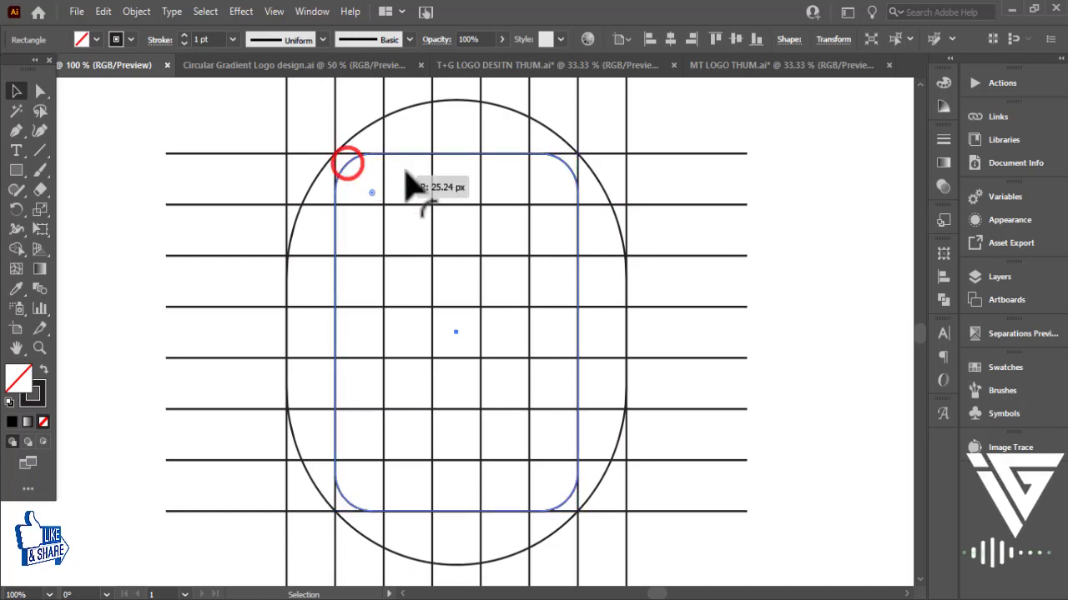
pyautogui.click(806, 224)
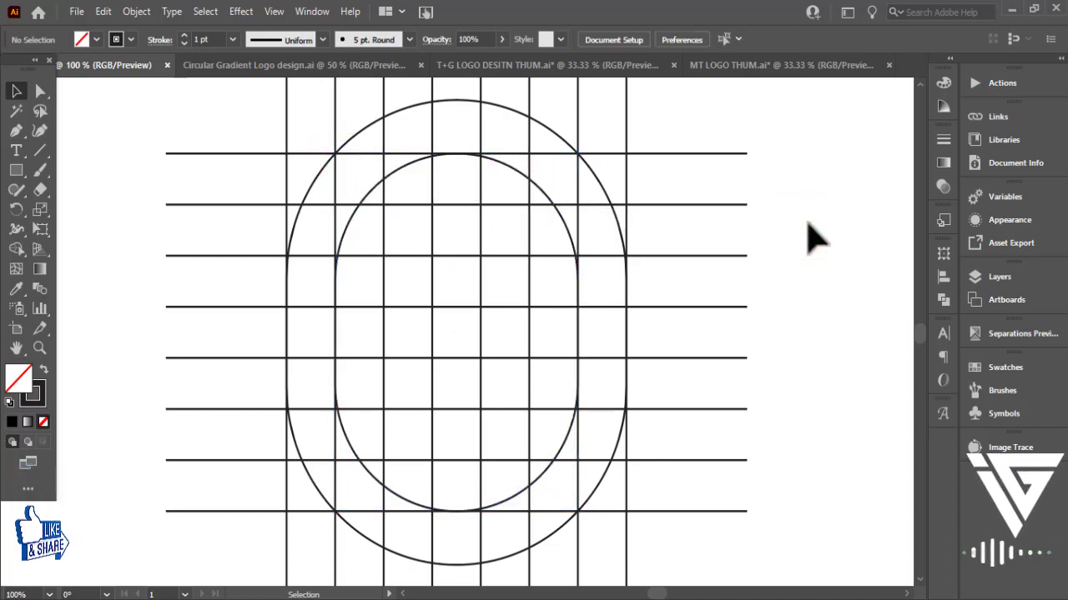
pyautogui.hotkey('ctrl', '-')
pyautogui.hotkey('ctrl', '-')
pyautogui.moveTo(742, 357); pyautogui.dragTo(852, 386)
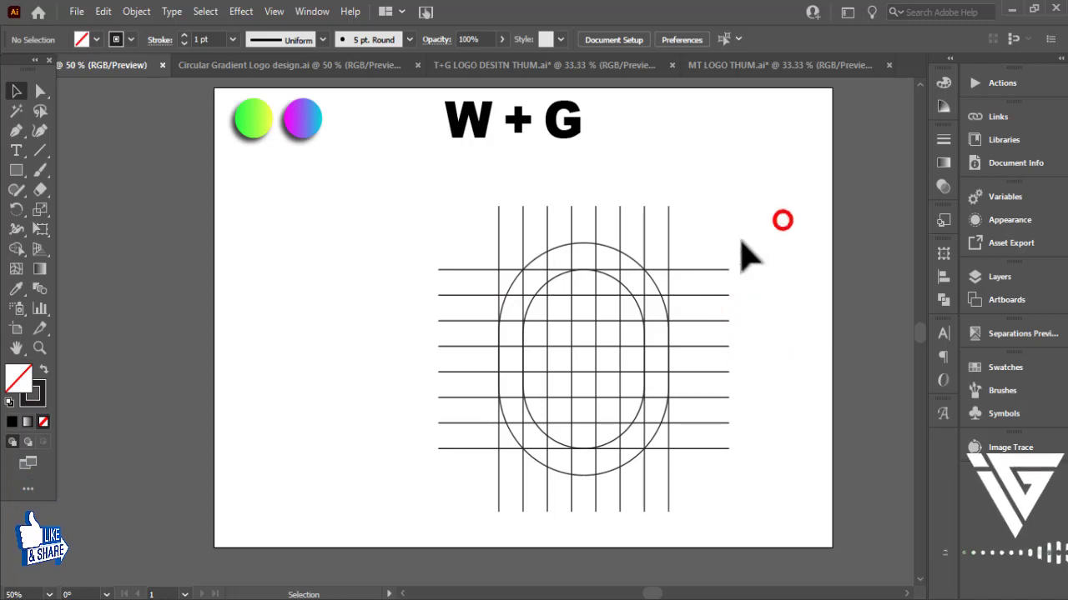
# Step: Select the grid and both capsule outlines, pick Shape Builder, and set the fill to red
pyautogui.moveTo(740, 242); pyautogui.dragTo(417, 488)
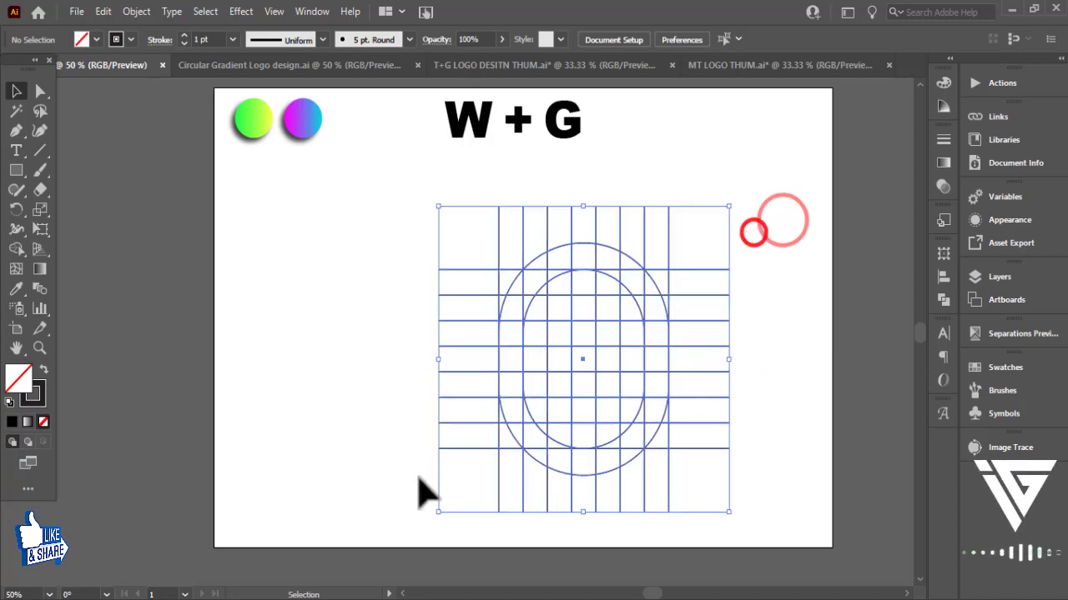
pyautogui.click(16, 249)
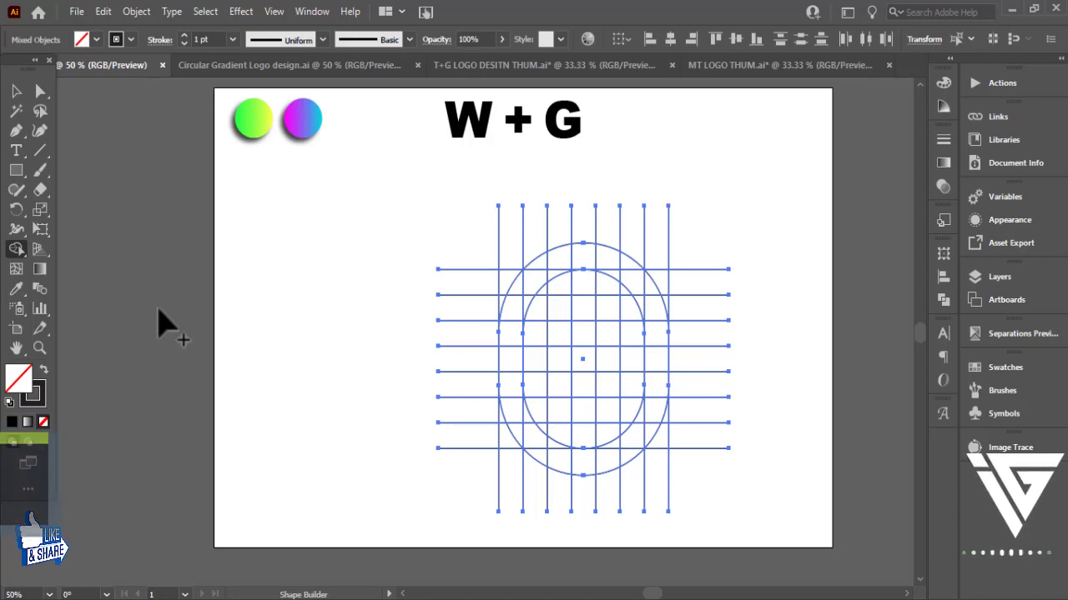
pyautogui.click(704, 253)
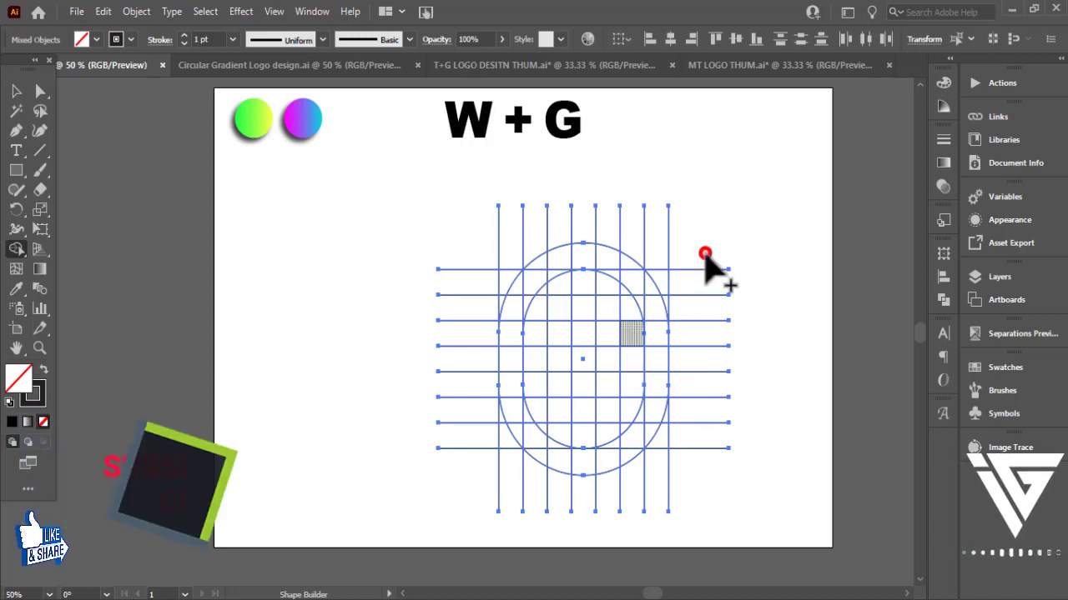
pyautogui.click(92, 40)
pyautogui.click(54, 67)
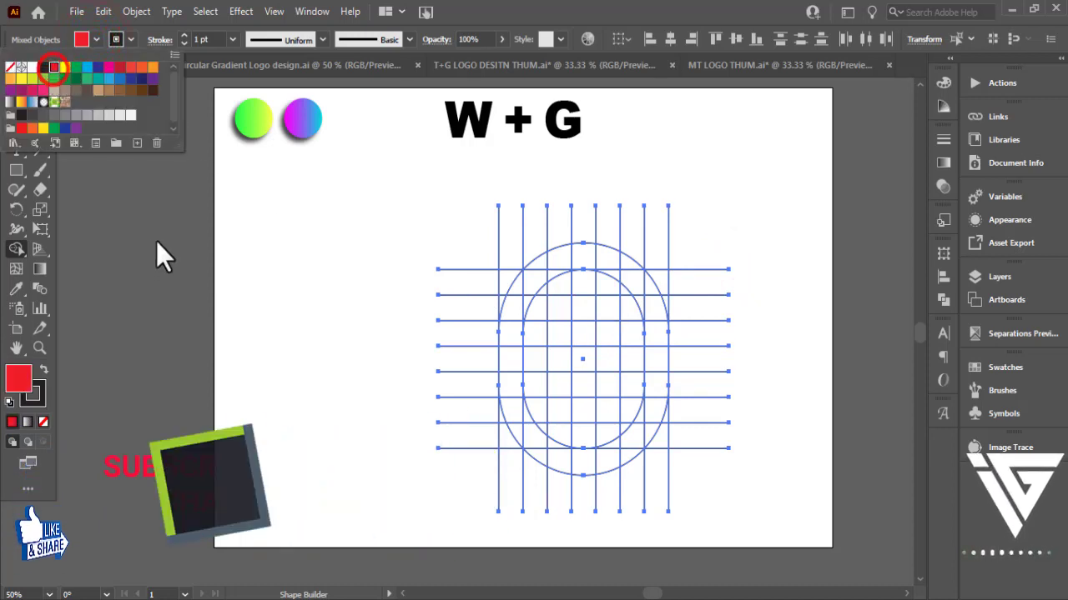
pyautogui.click(512, 319)
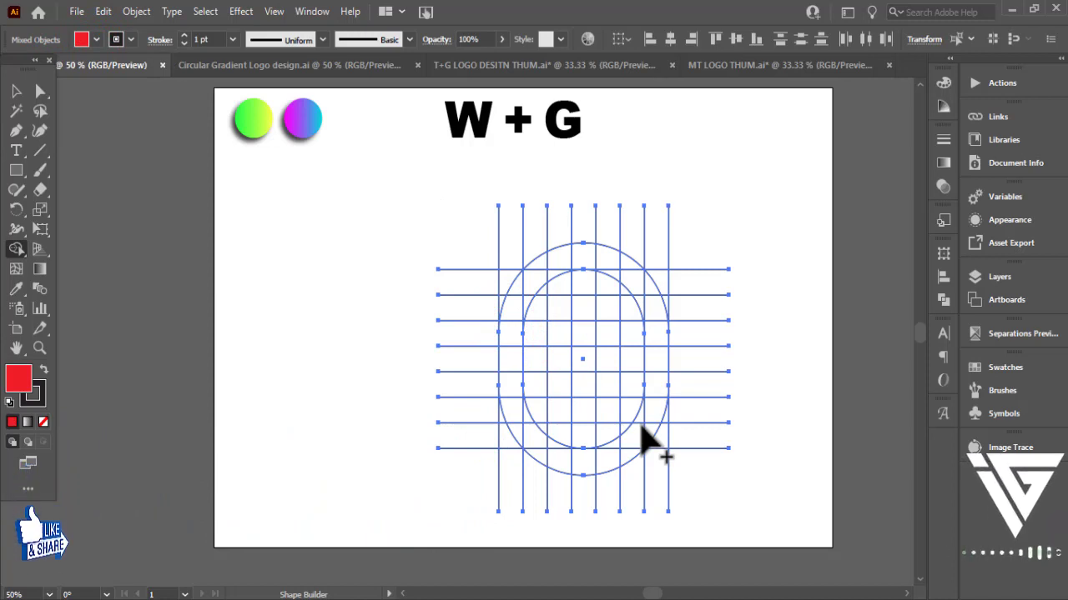
# Step: Merge the left crescent grid cells into one red curved stroke
pyautogui.hotkey('ctrl', '+')
pyautogui.moveTo(659, 422); pyautogui.dragTo(772, 442)
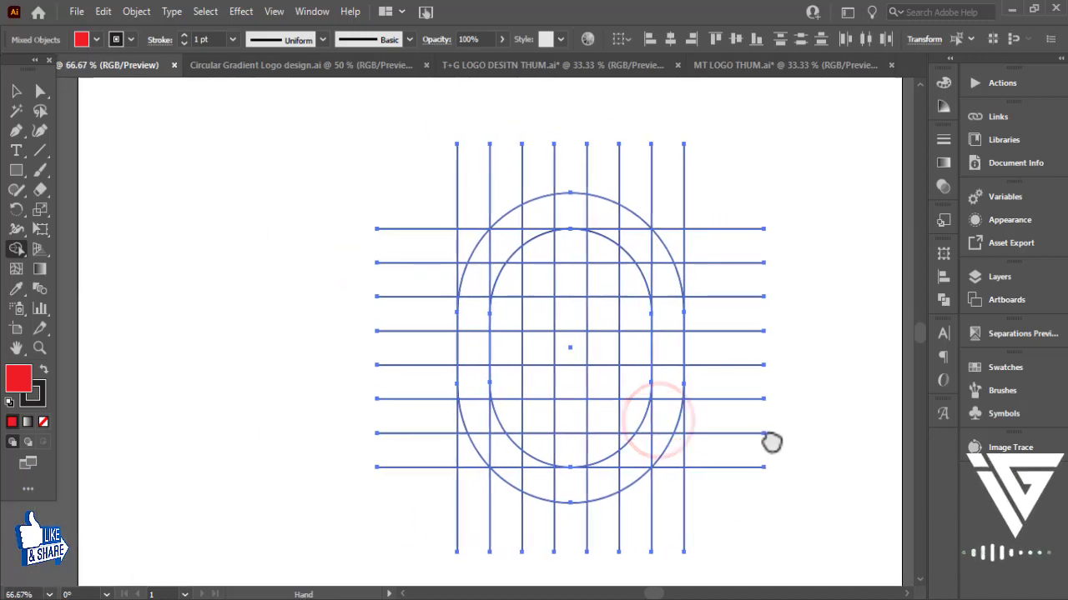
pyautogui.moveTo(479, 243)
pyautogui.mouseDown()
pyautogui.moveTo(484, 432)
pyautogui.moveTo(548, 499)
pyautogui.mouseUp()
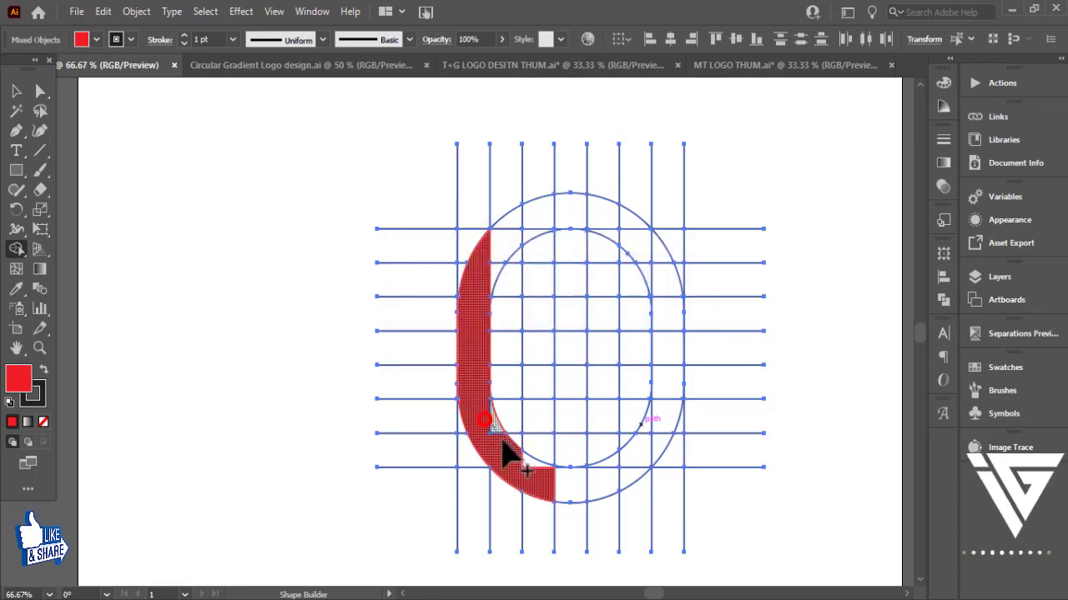
pyautogui.moveTo(503, 444)
pyautogui.mouseDown()
pyautogui.moveTo(529, 476)
pyautogui.moveTo(543, 245)
pyautogui.mouseUp()
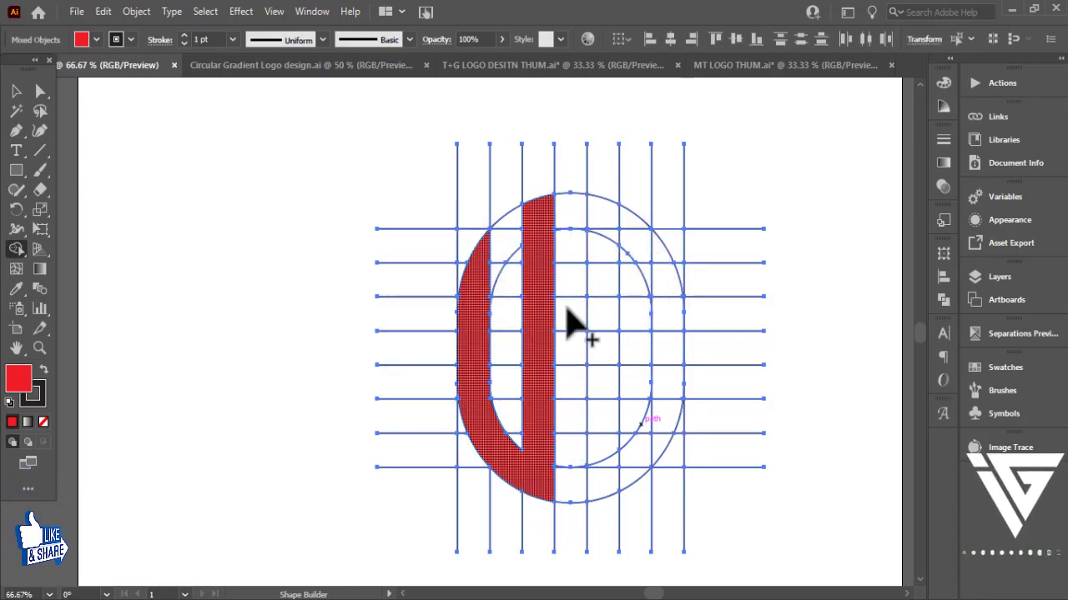
# Step: Merge the U's bottom, the column top, the G's upper arc and lower bowl in red
pyautogui.scroll(1, 620, 367)
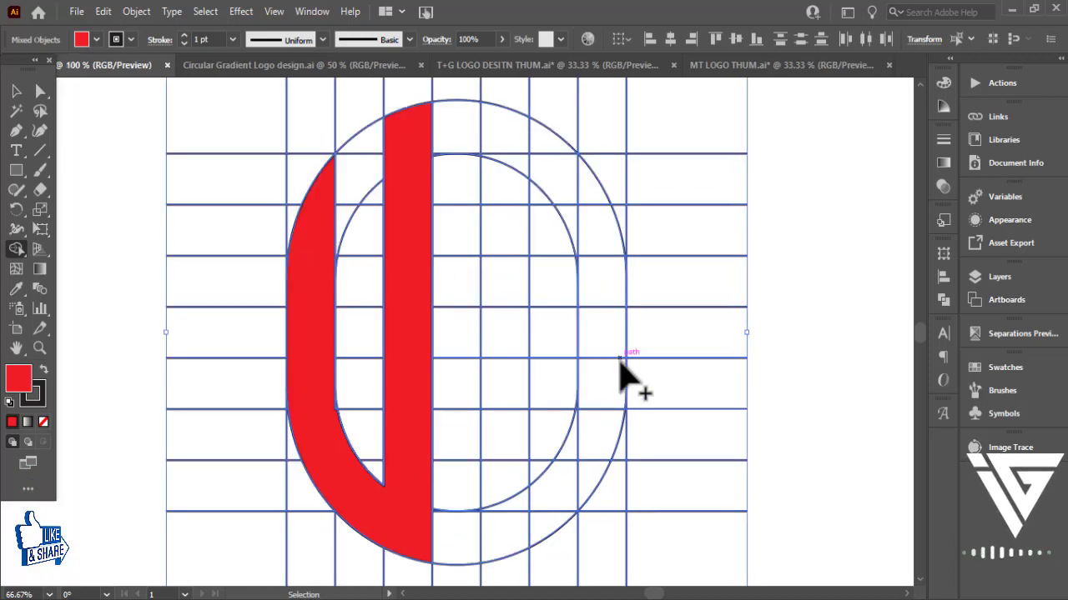
pyautogui.scroll(1, 620, 367)
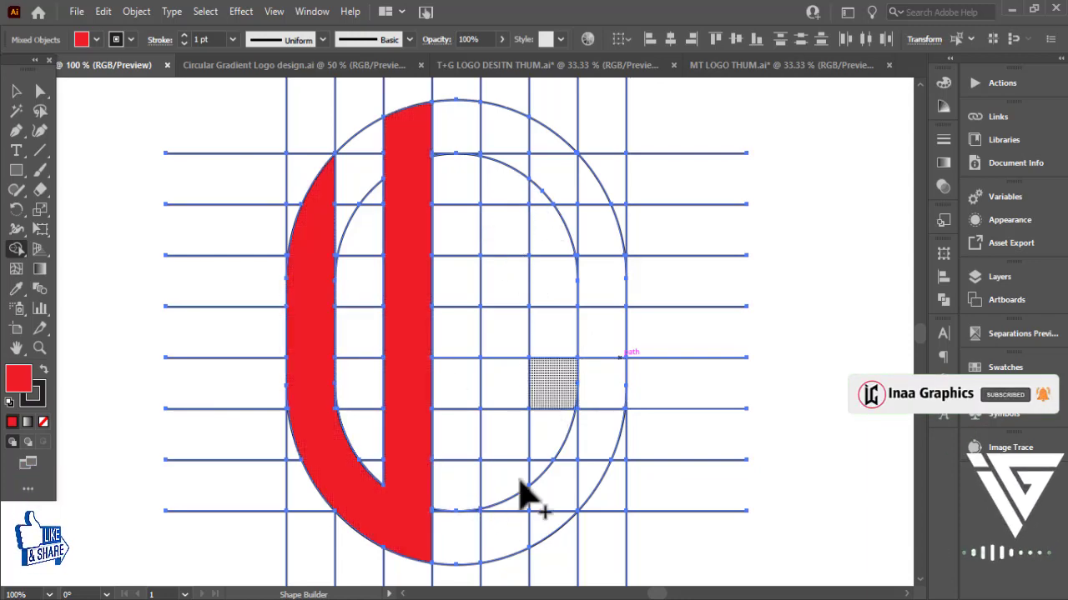
pyautogui.moveTo(409, 534)
pyautogui.mouseDown()
pyautogui.moveTo(526, 526)
pyautogui.moveTo(476, 543)
pyautogui.mouseUp()
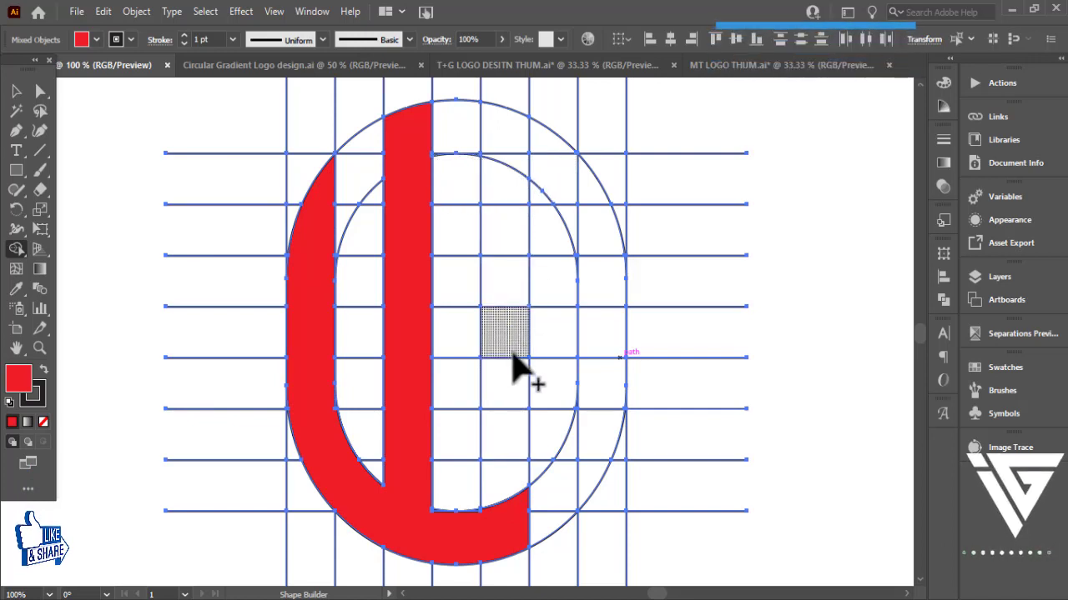
pyautogui.moveTo(497, 129)
pyautogui.mouseDown()
pyautogui.moveTo(513, 325)
pyautogui.moveTo(507, 491)
pyautogui.mouseUp()
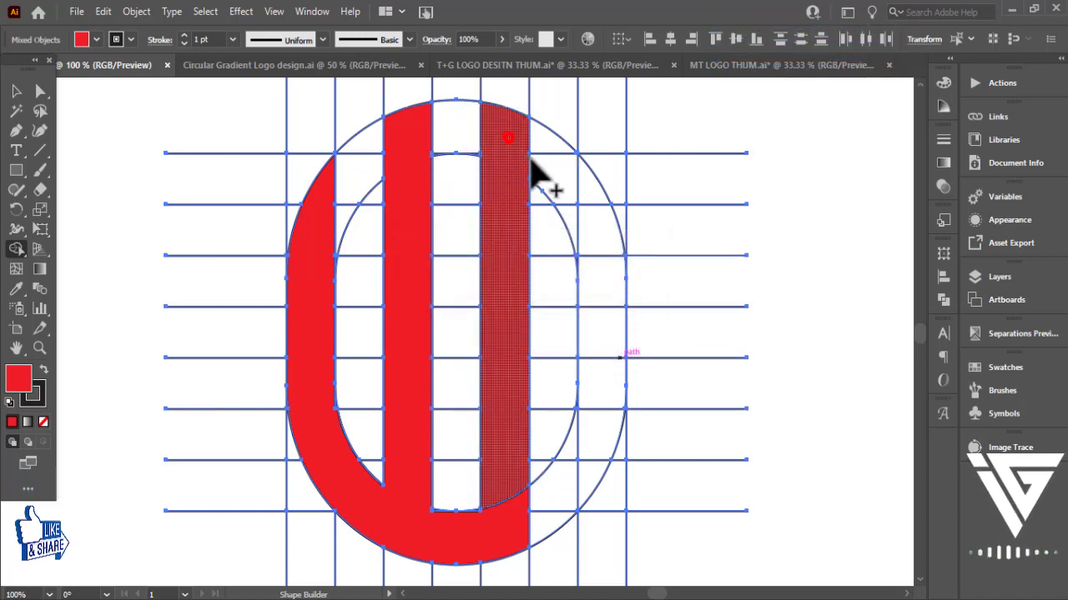
pyautogui.moveTo(531, 159); pyautogui.dragTo(601, 242)
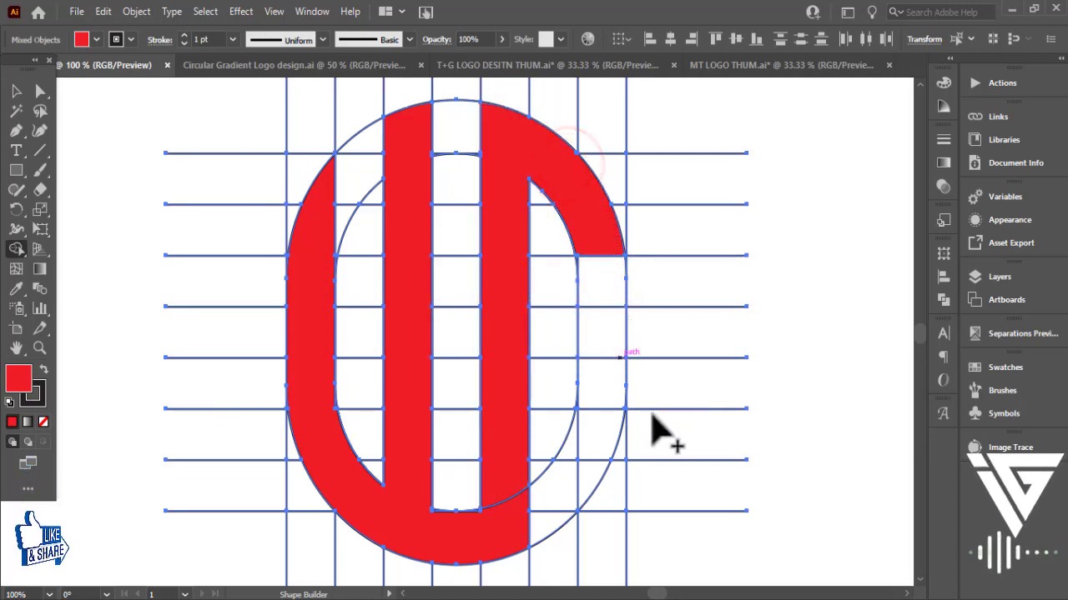
pyautogui.moveTo(531, 536); pyautogui.dragTo(615, 405)
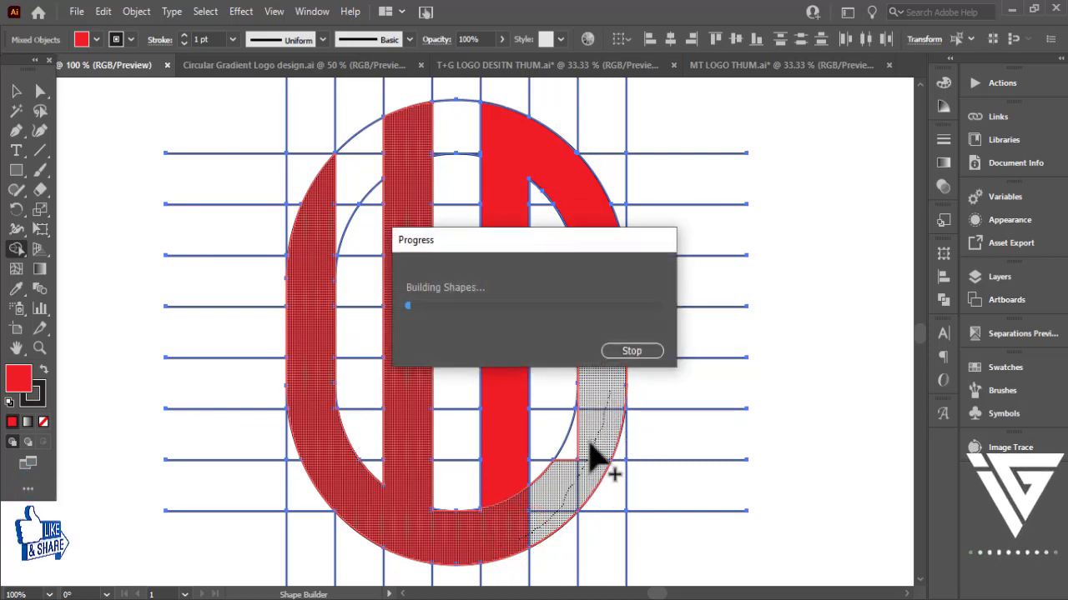
# Step: Zoom in on the red stem and merge the sliver beside it into red
pyautogui.hotkey('ctrl', '+')
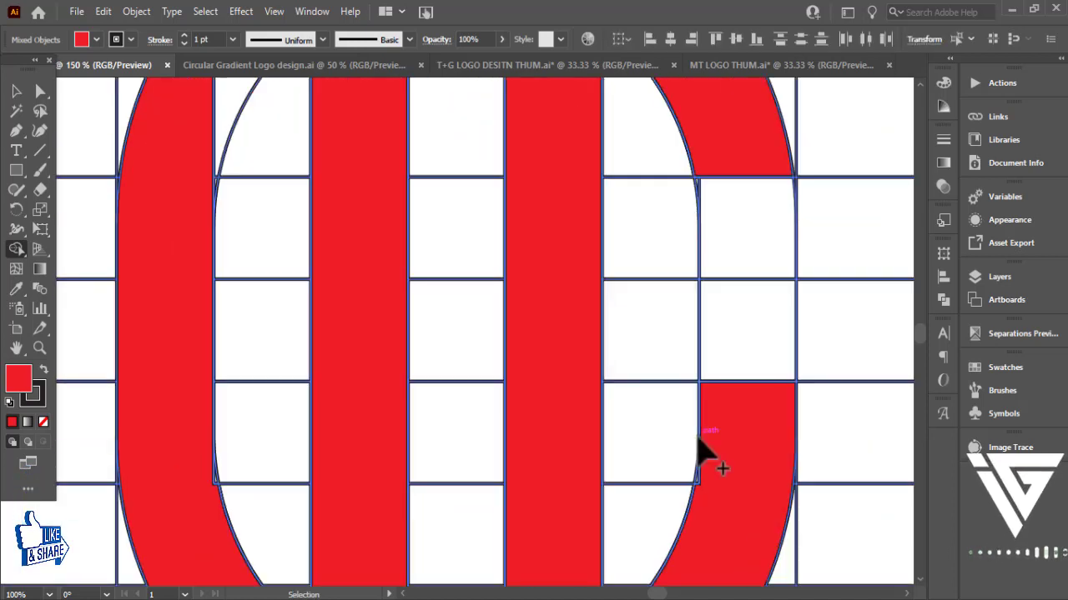
pyautogui.moveTo(671, 438); pyautogui.dragTo(580, 316)
pyautogui.hotkey('ctrl', '+')
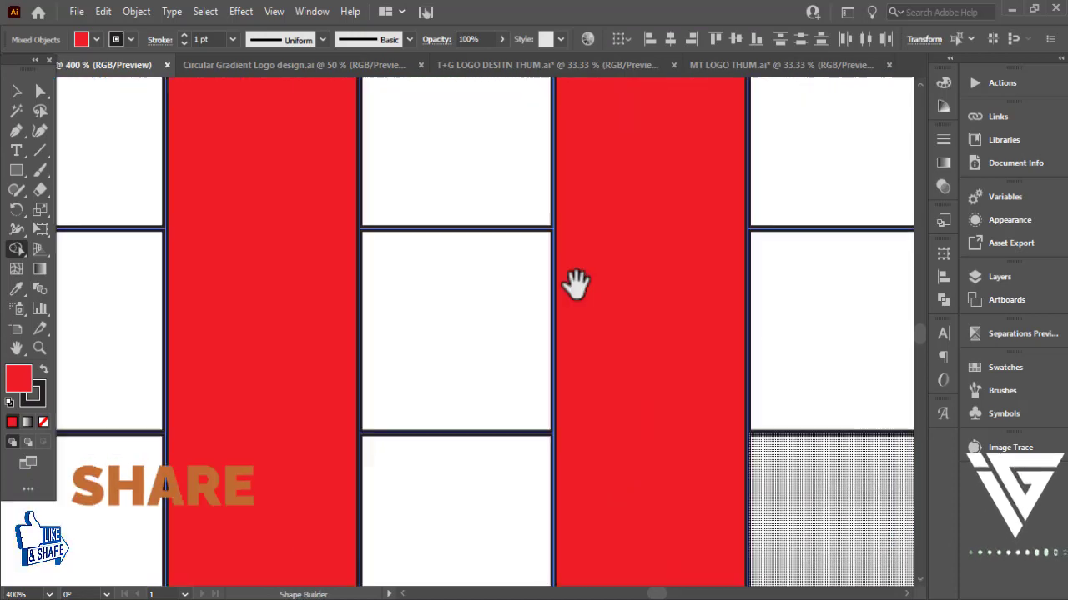
pyautogui.moveTo(649, 367)
pyautogui.mouseDown()
pyautogui.moveTo(535, 367)
pyautogui.moveTo(389, 409)
pyautogui.moveTo(350, 376)
pyautogui.mouseUp()
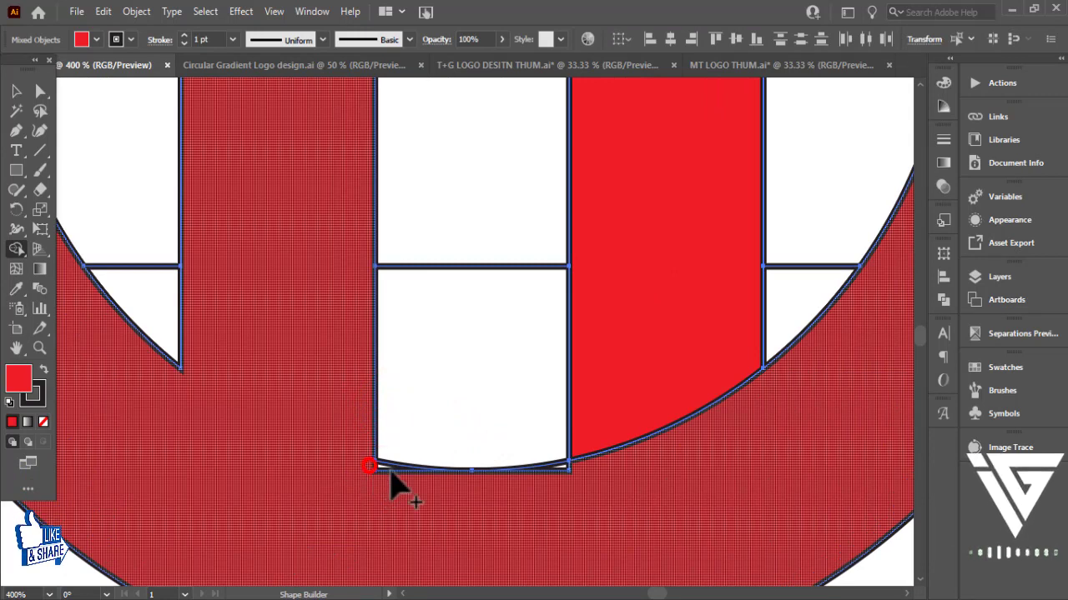
pyautogui.click(553, 454)
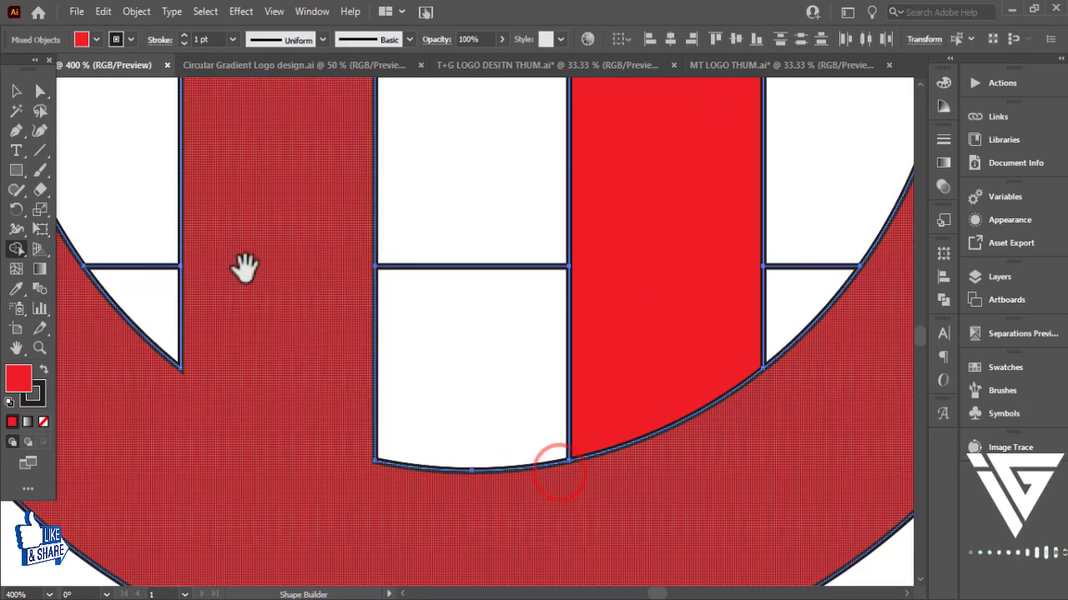
pyautogui.moveTo(250, 267)
pyautogui.mouseDown()
pyautogui.moveTo(392, 256)
pyautogui.moveTo(338, 336)
pyautogui.mouseUp()
pyautogui.click(362, 373)
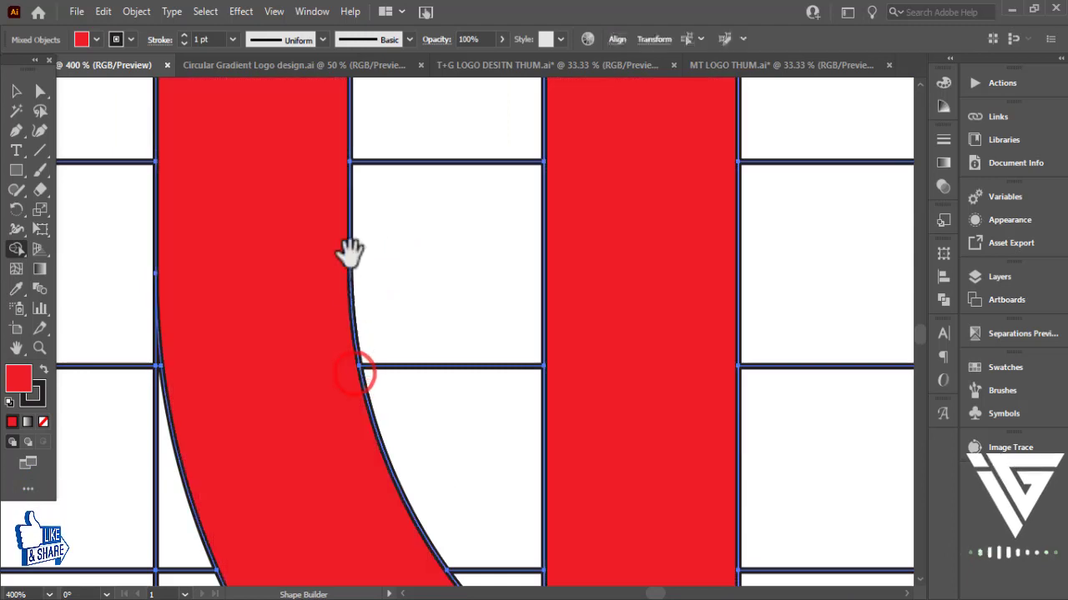
# Step: Pan and zoom across the letters to inspect the stems, arcs and top of the G
pyautogui.moveTo(351, 245); pyautogui.dragTo(381, 178)
pyautogui.moveTo(382, 237)
pyautogui.mouseDown()
pyautogui.moveTo(393, 191)
pyautogui.moveTo(459, 255)
pyautogui.moveTo(443, 436)
pyautogui.mouseUp()
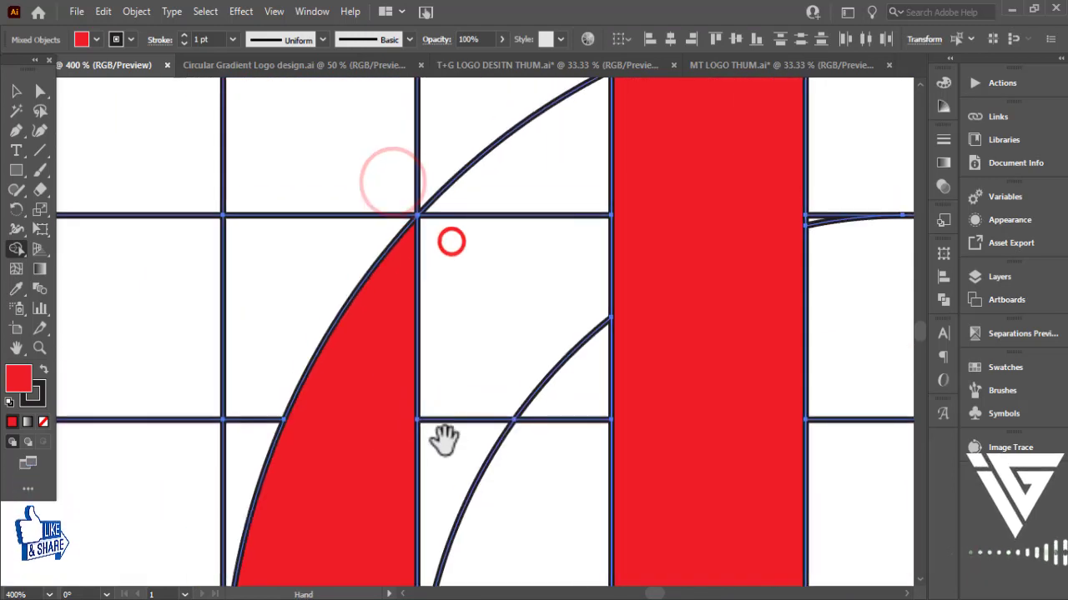
pyautogui.moveTo(453, 238)
pyautogui.mouseDown()
pyautogui.moveTo(389, 370)
pyautogui.moveTo(523, 392)
pyautogui.moveTo(345, 278)
pyautogui.moveTo(584, 364)
pyautogui.mouseUp()
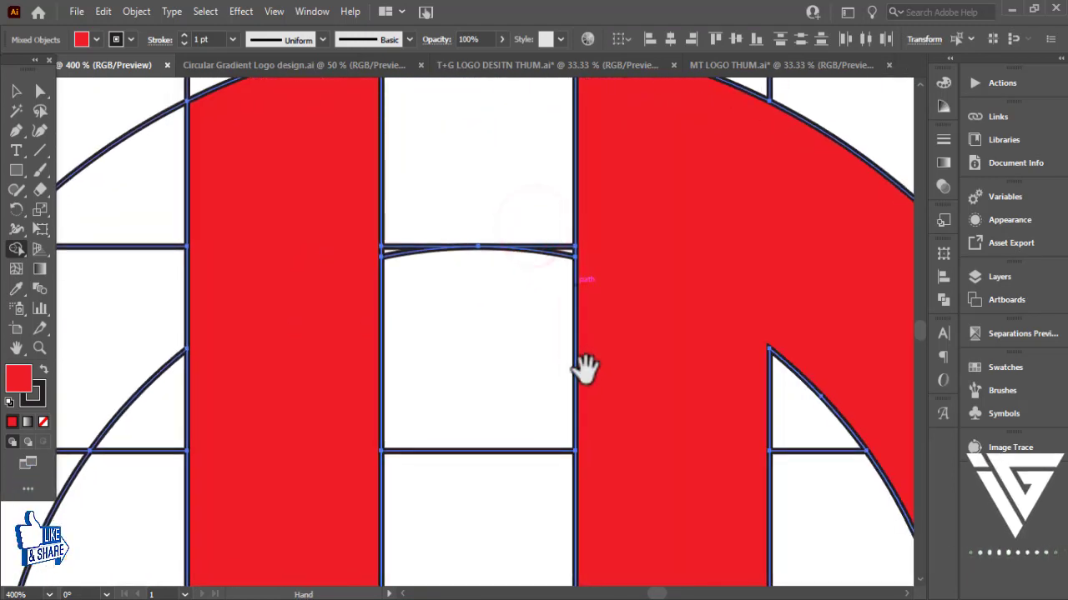
pyautogui.moveTo(605, 407)
pyautogui.mouseDown()
pyautogui.moveTo(563, 411)
pyautogui.moveTo(458, 388)
pyautogui.moveTo(467, 381)
pyautogui.moveTo(453, 336)
pyautogui.moveTo(405, 326)
pyautogui.mouseUp()
pyautogui.hotkey('ctrl', '-')
pyautogui.hotkey('ctrl', '-')
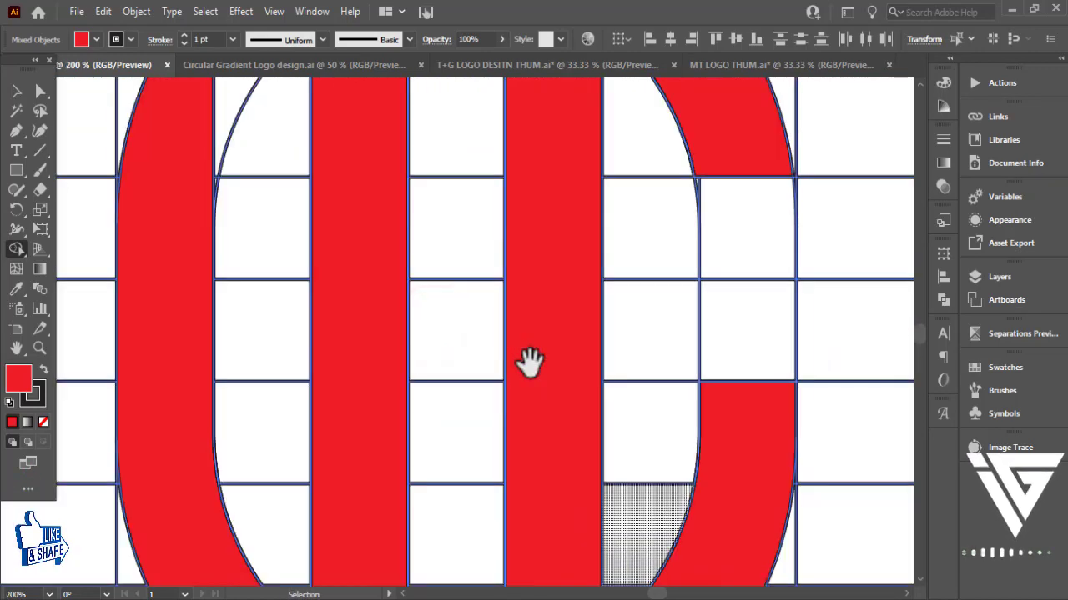
pyautogui.hotkey('ctrl', '-')
pyautogui.moveTo(635, 390); pyautogui.dragTo(636, 397)
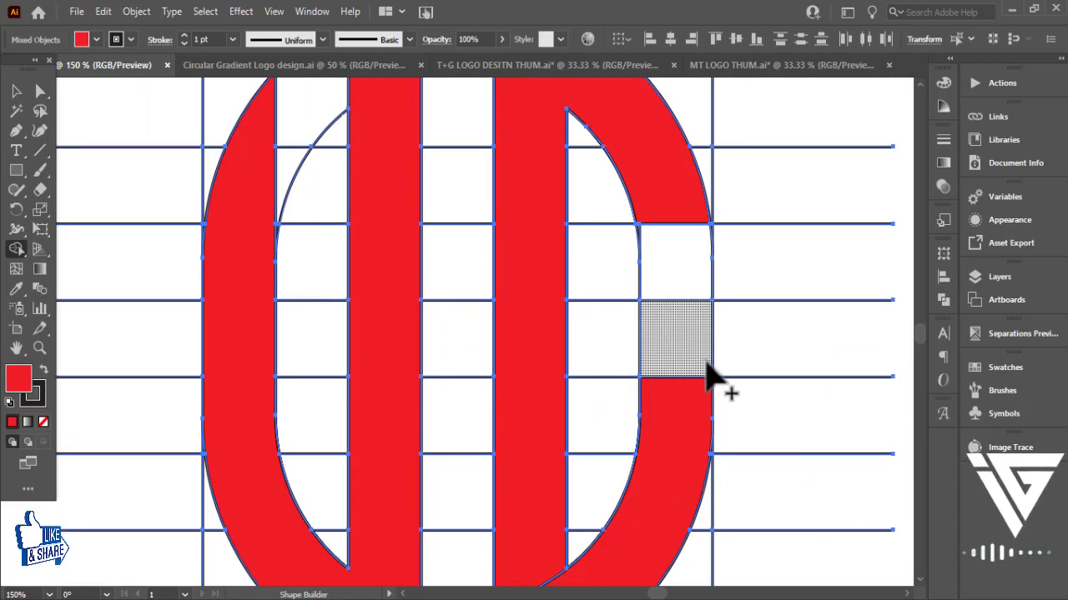
pyautogui.hotkey('ctrl', '+')
pyautogui.hotkey('ctrl', '+')
pyautogui.moveTo(715, 376); pyautogui.dragTo(465, 179)
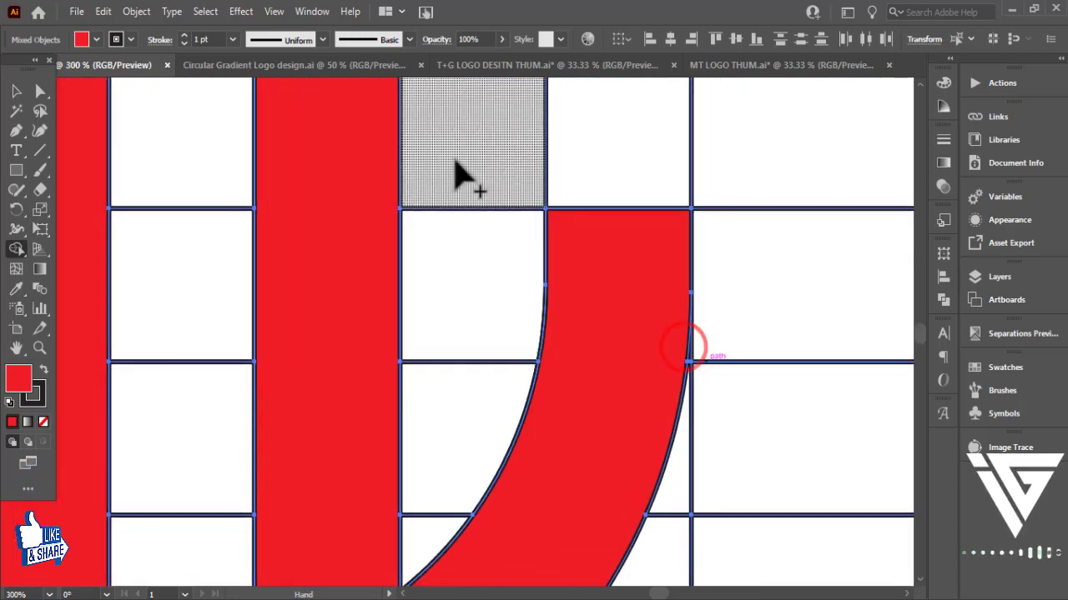
pyautogui.click(40, 152)
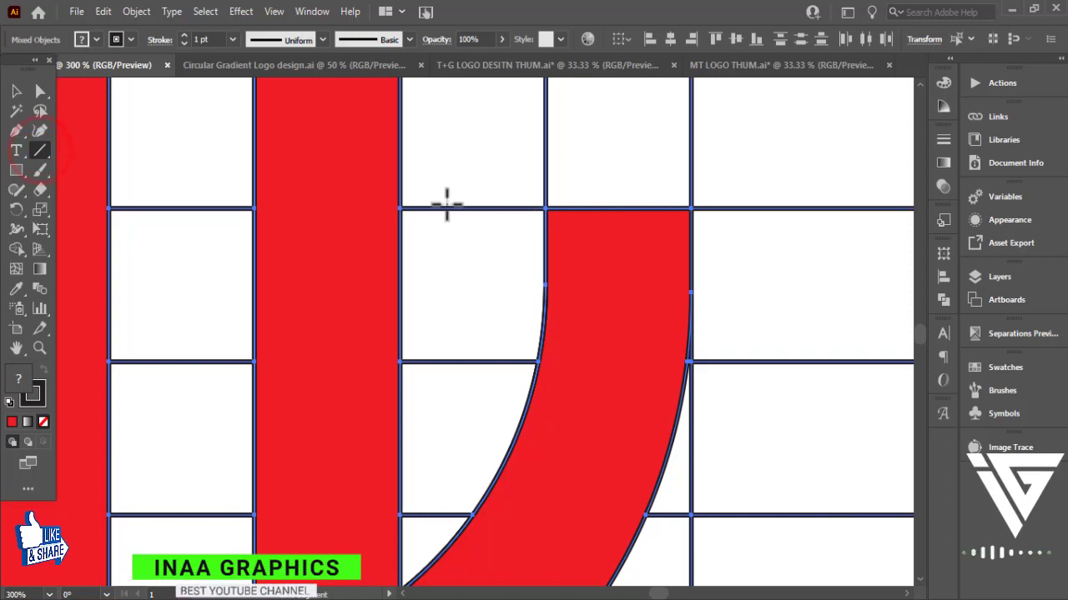
# Step: Draw a short vertical line inside the G's opening and select all the artwork
pyautogui.moveTo(470, 180); pyautogui.dragTo(470, 432)
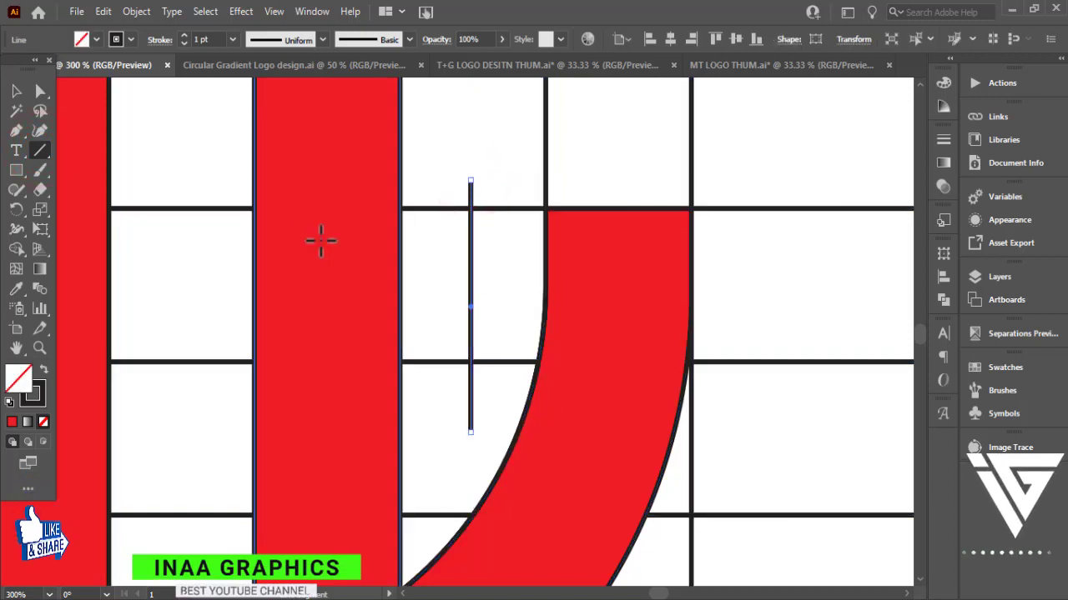
pyautogui.click(18, 90)
pyautogui.hotkey('ctrl', '-')
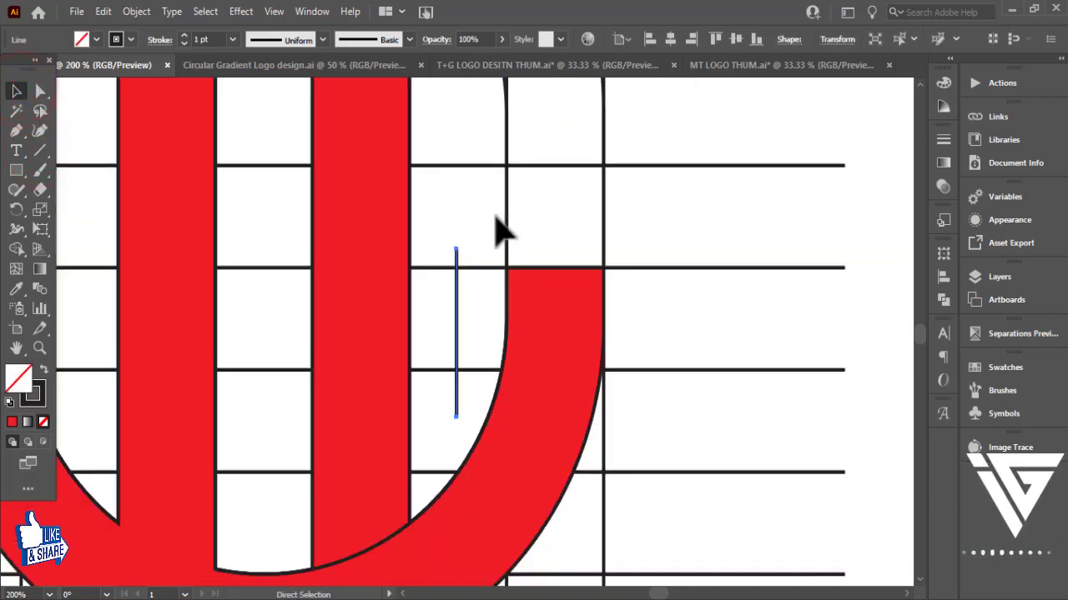
pyautogui.hotkey('ctrl', '-')
pyautogui.click(801, 239)
pyautogui.moveTo(847, 200); pyautogui.dragTo(172, 433)
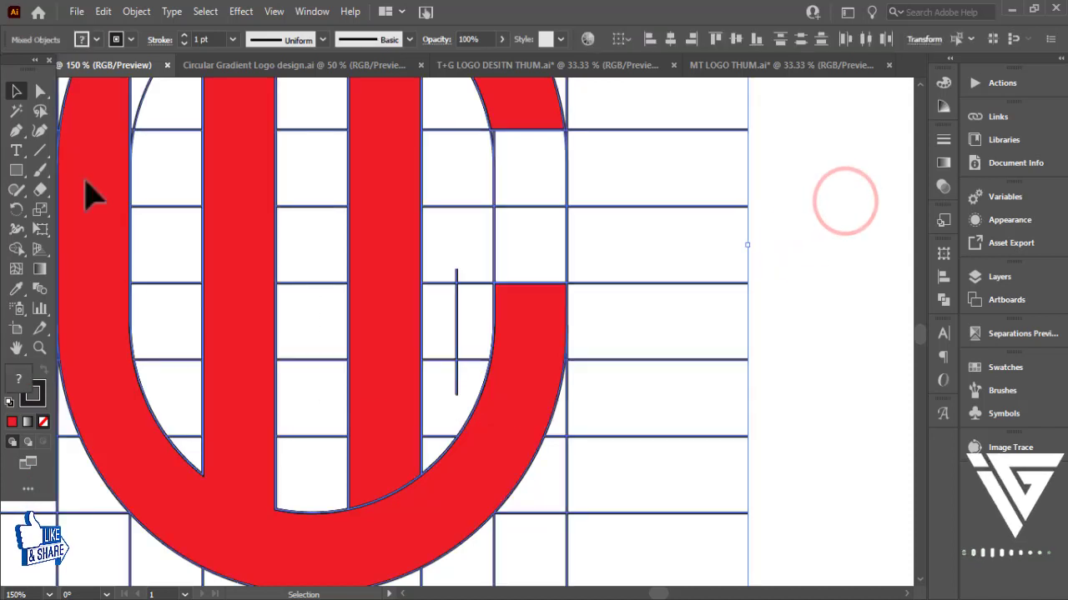
# Step: Fill the G's notch red with Shape Builder to extend its crossbar
pyautogui.click(16, 249)
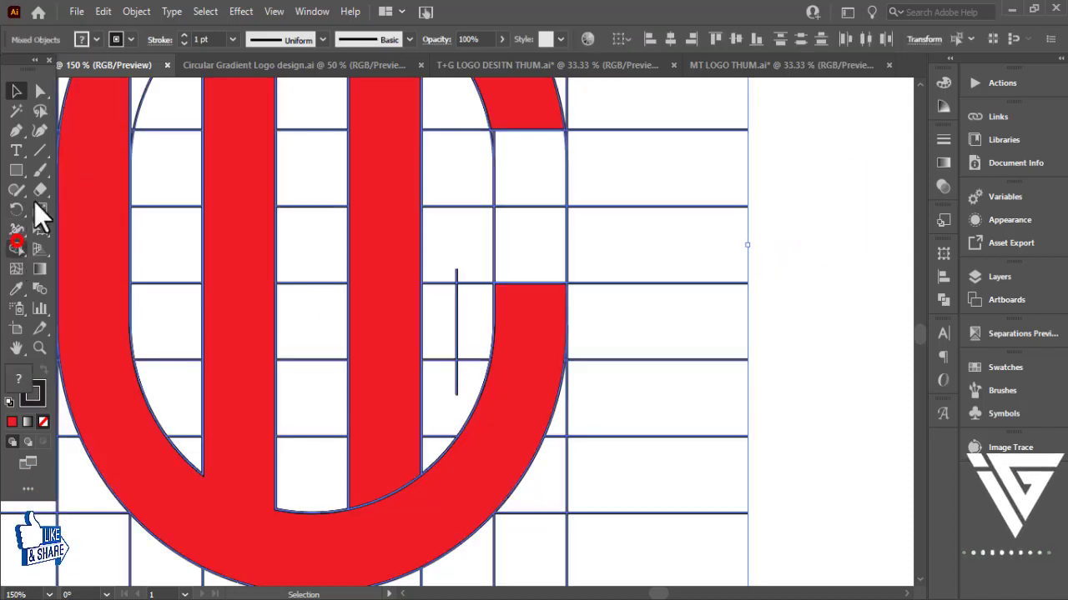
pyautogui.click(81, 39)
pyautogui.click(54, 66)
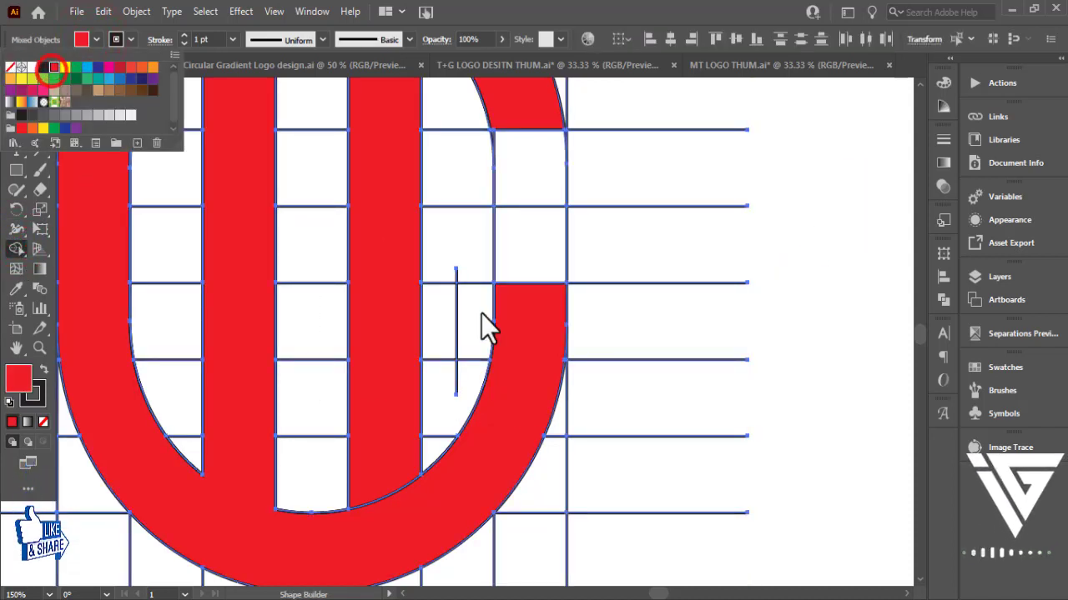
pyautogui.click(510, 320)
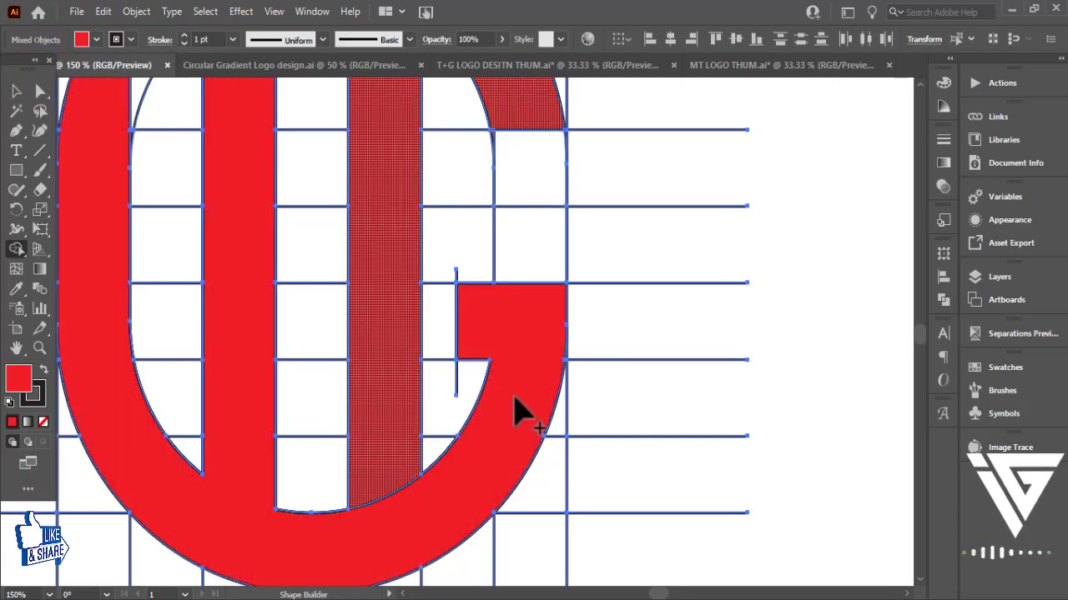
# Step: Select the red U and G shapes and move them off the grid to the left
pyautogui.scroll(-2, 639, 433)
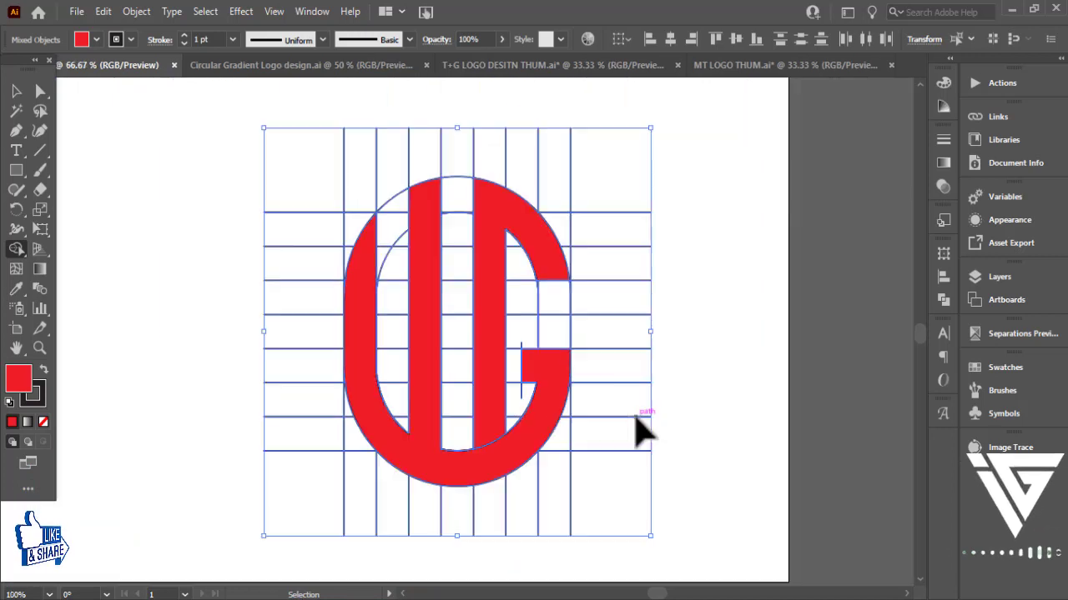
pyautogui.moveTo(638, 437); pyautogui.dragTo(707, 454)
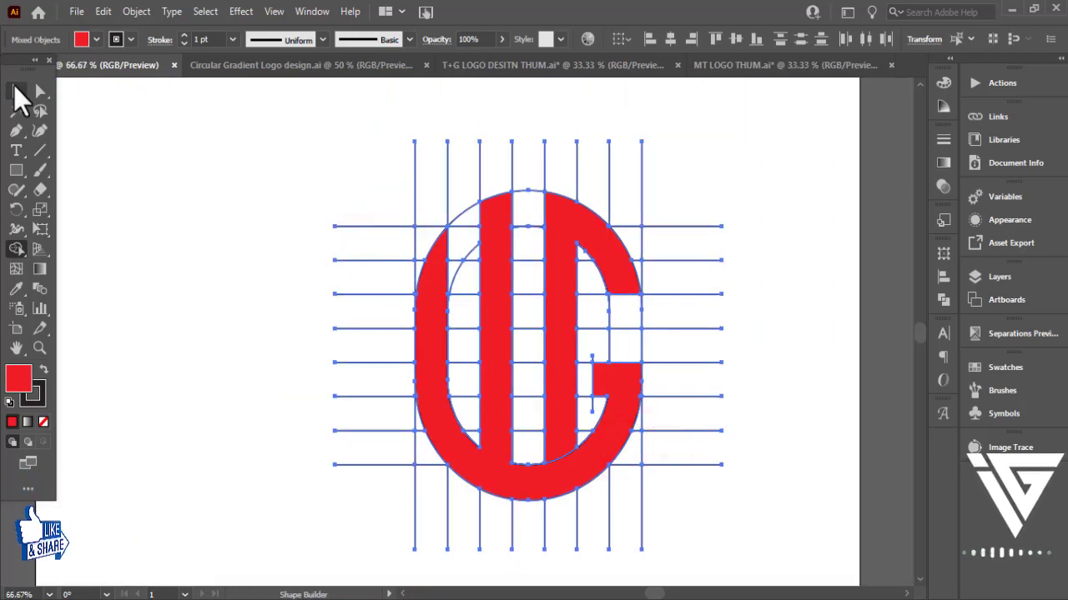
pyautogui.click(16, 91)
pyautogui.click(161, 236)
pyautogui.moveTo(310, 329); pyautogui.dragTo(416, 315)
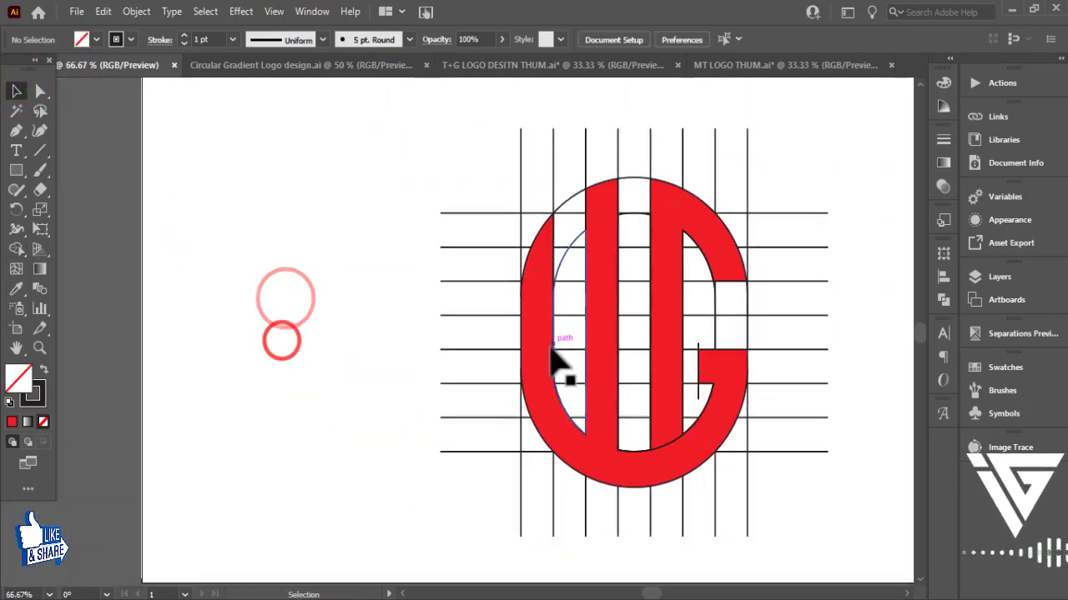
pyautogui.click(540, 365)
pyautogui.rightClick(543, 370)
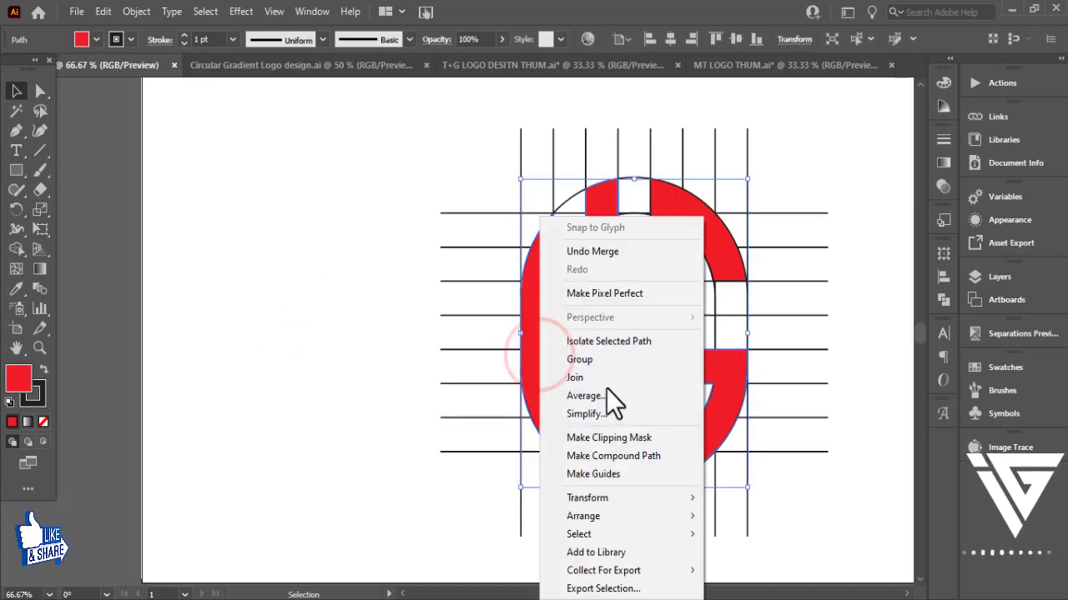
pyautogui.click(403, 345)
pyautogui.click(602, 342)
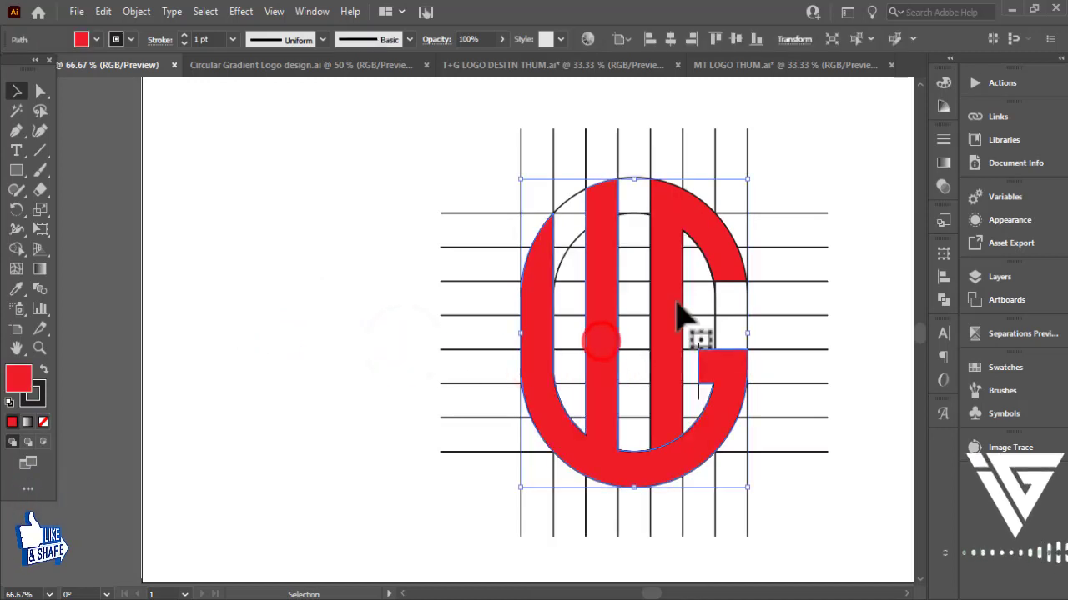
pyautogui.click(691, 237)
pyautogui.keyDown('shift'); pyautogui.click(615, 242); pyautogui.keyUp('shift')
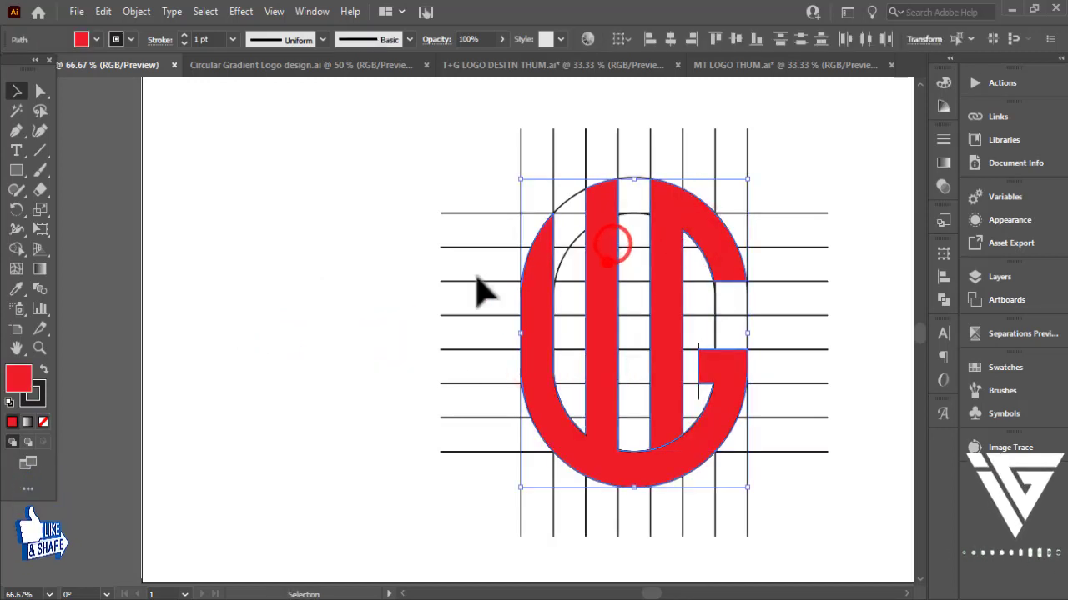
pyautogui.moveTo(553, 291); pyautogui.dragTo(124, 341)
# Step: Delete the leftover grid lines and reselect the red UG letters
pyautogui.click(390, 157)
pyautogui.moveTo(422, 180); pyautogui.dragTo(810, 405)
pyautogui.press('Delete')
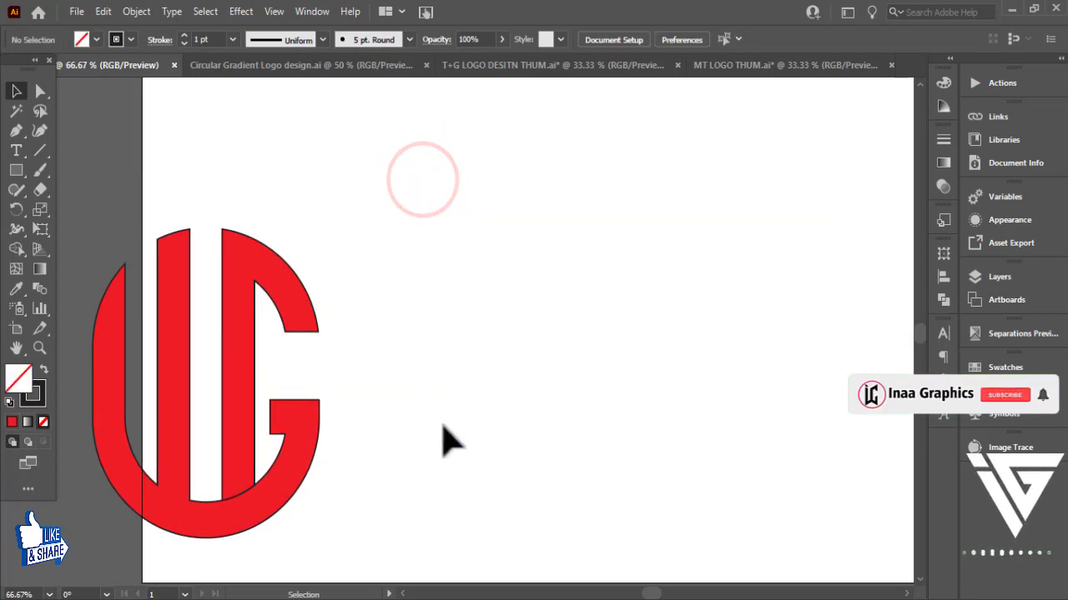
pyautogui.click(443, 425)
pyautogui.moveTo(450, 353); pyautogui.dragTo(238, 464)
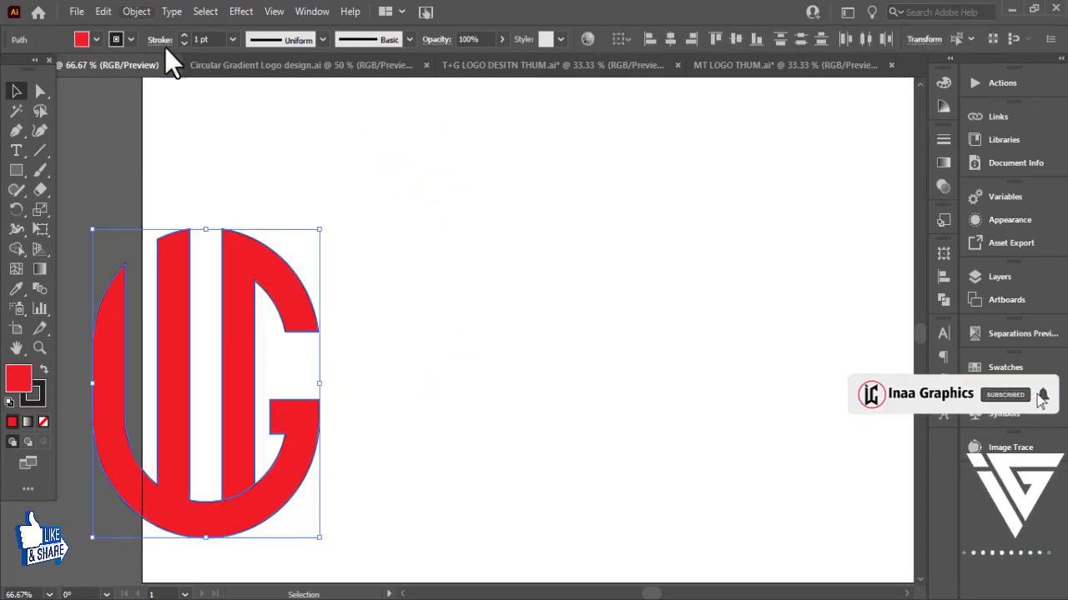
# Step: Set the red letters' stroke to None
pyautogui.click(127, 37)
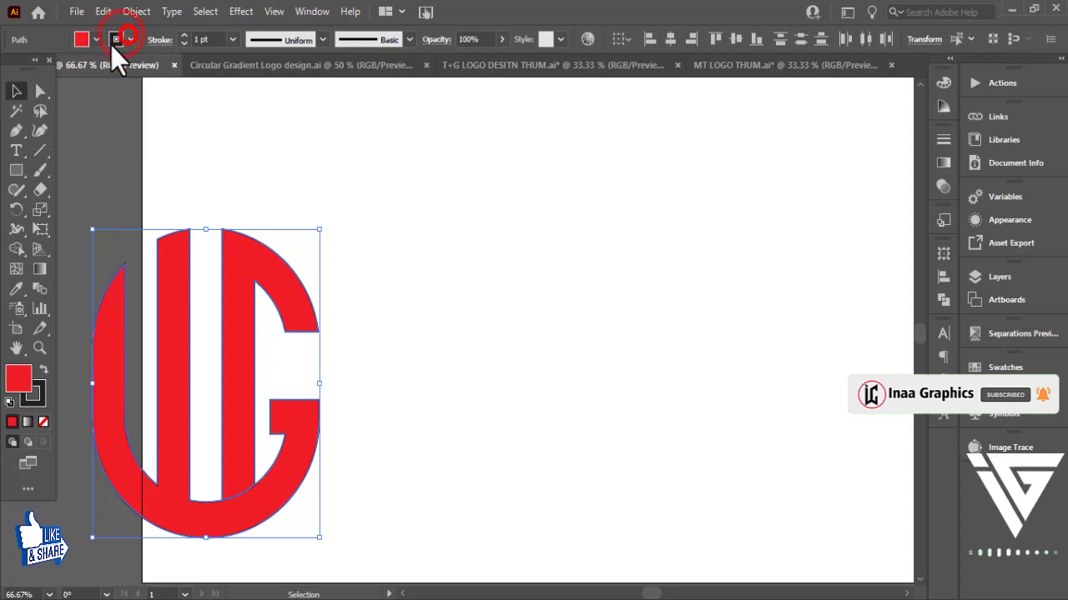
pyautogui.click(131, 39)
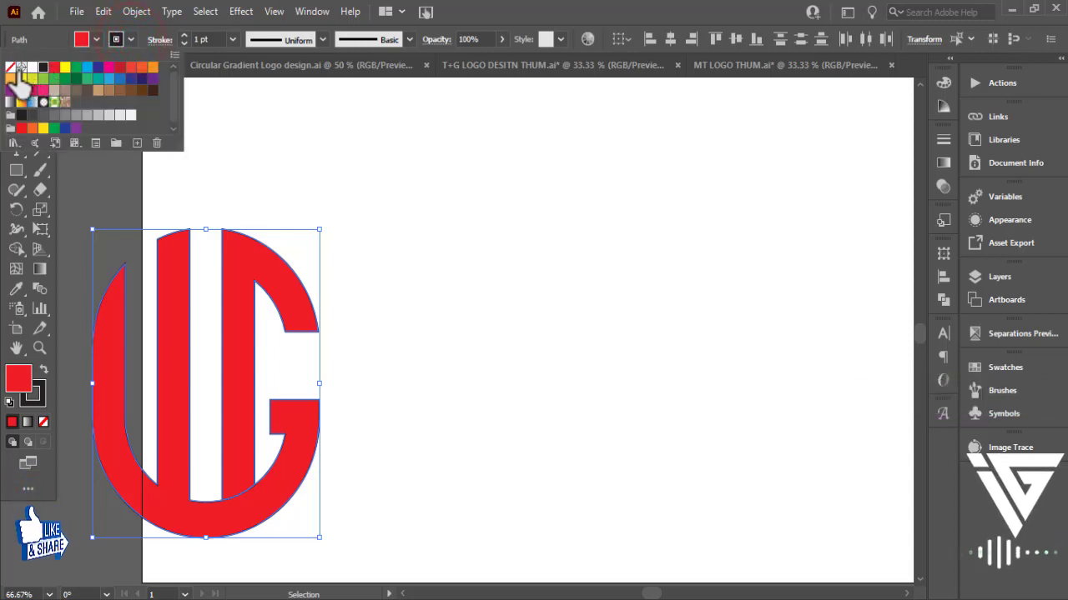
pyautogui.click(12, 67)
pyautogui.click(559, 286)
# Step: Move the UG logo to the centre of the artboard
pyautogui.moveTo(386, 241); pyautogui.dragTo(148, 405)
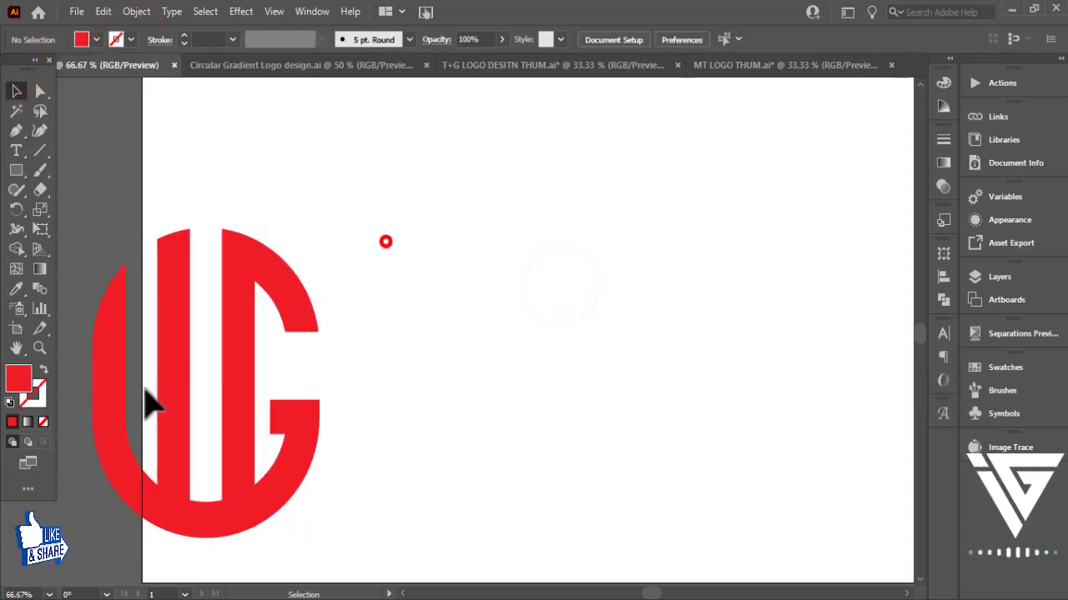
pyautogui.moveTo(236, 376); pyautogui.dragTo(571, 336)
pyautogui.scroll(2, 572, 341)
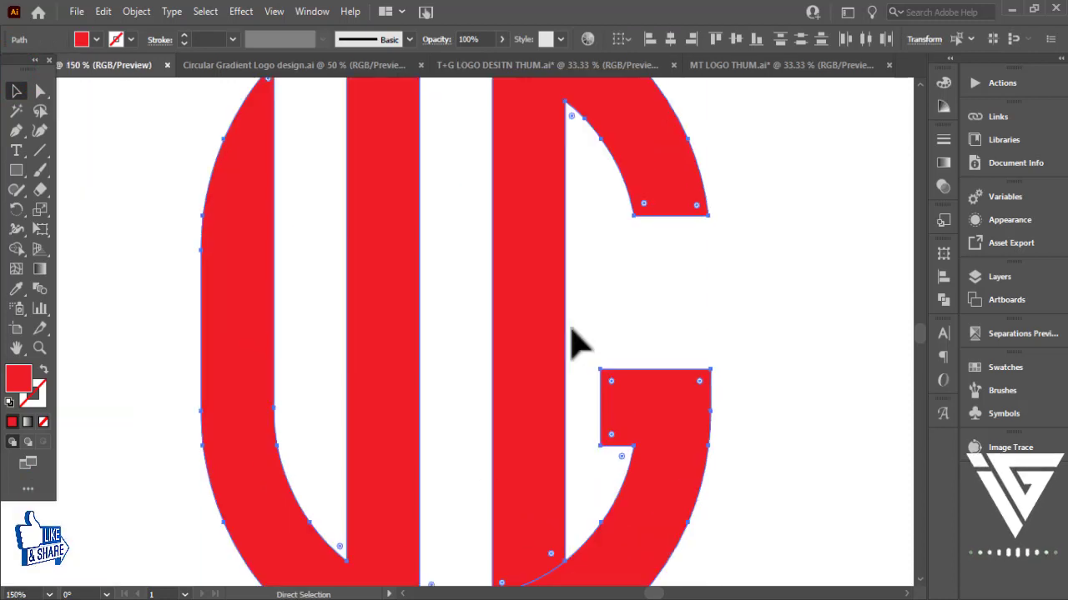
pyautogui.moveTo(461, 370); pyautogui.dragTo(443, 208)
pyautogui.click(525, 380)
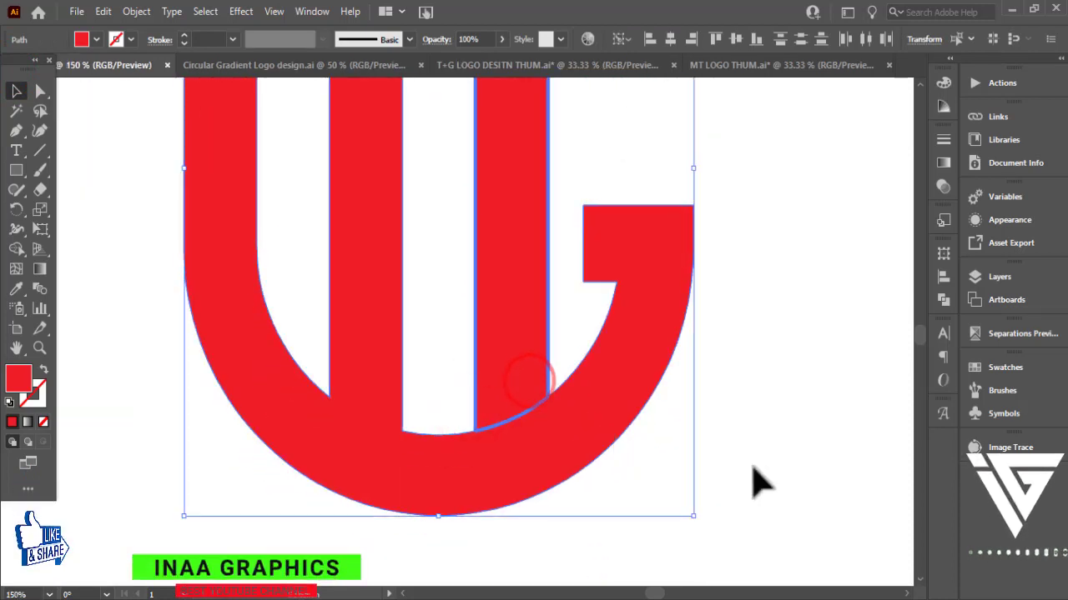
# Step: Select the bottom points of the G's bar and nudge its curved tip with Shift+arrow keys
pyautogui.moveTo(757, 374); pyautogui.dragTo(614, 389)
pyautogui.click(737, 333)
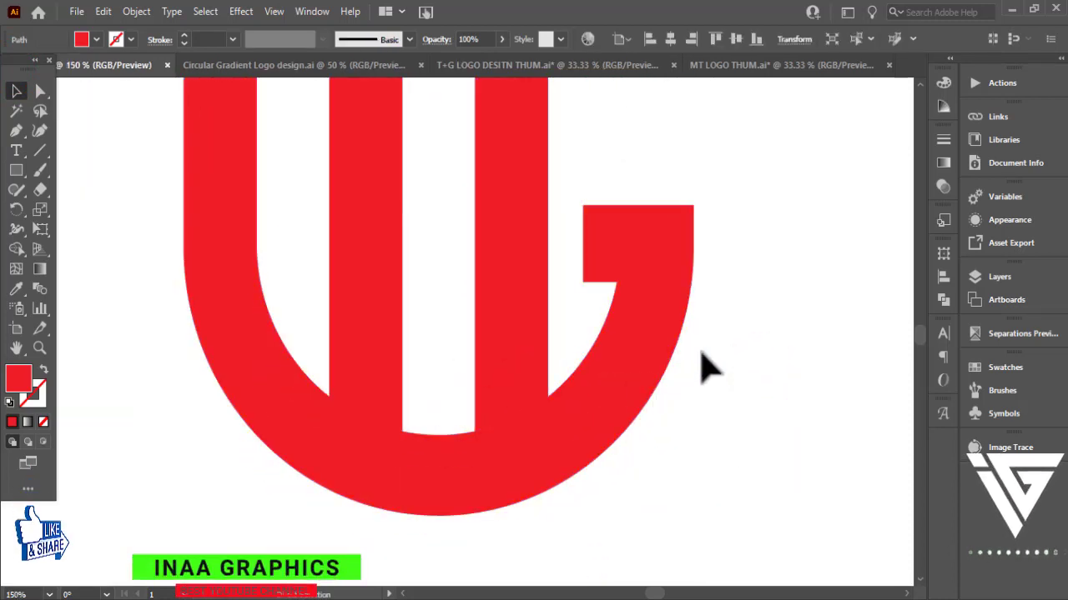
pyautogui.click(490, 346)
pyautogui.click(40, 91)
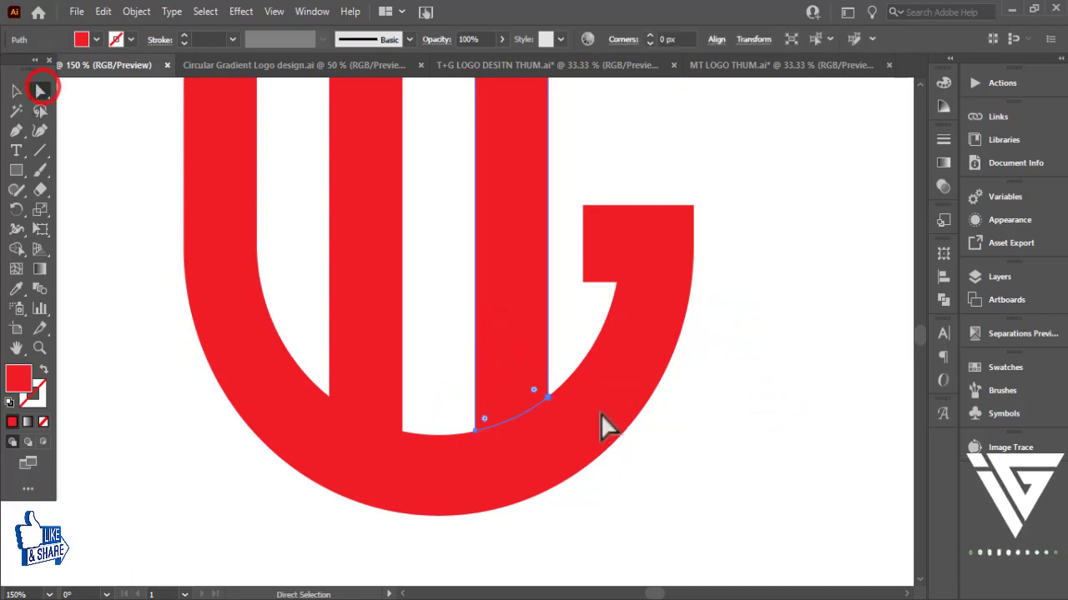
pyautogui.moveTo(584, 372); pyautogui.dragTo(466, 475)
pyautogui.hotkey('shift', 'Up')
pyautogui.hotkey('shift', 'Up')
pyautogui.hotkey('shift', 'Up')
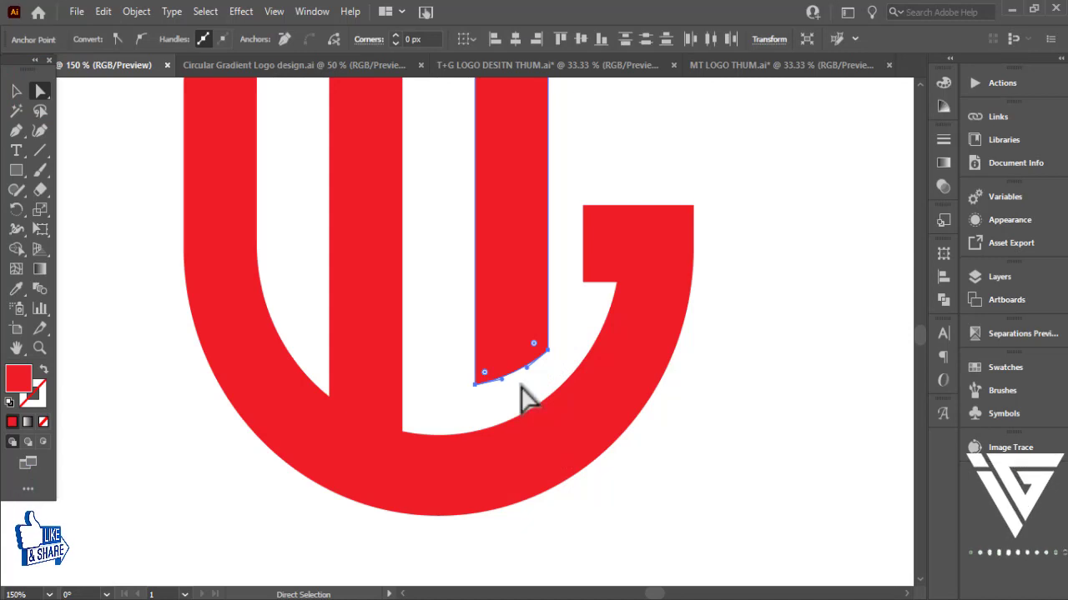
pyautogui.scroll(2, 575, 417)
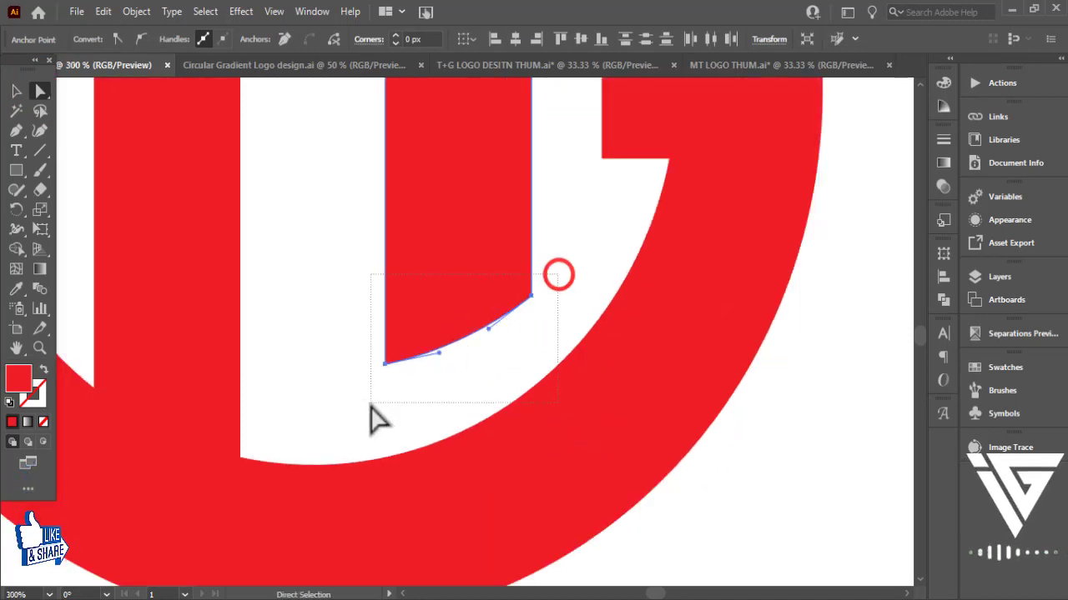
pyautogui.hotkey('shift', 'Down')
pyautogui.hotkey('shift', 'Down')
pyautogui.hotkey('shift', 'Down')
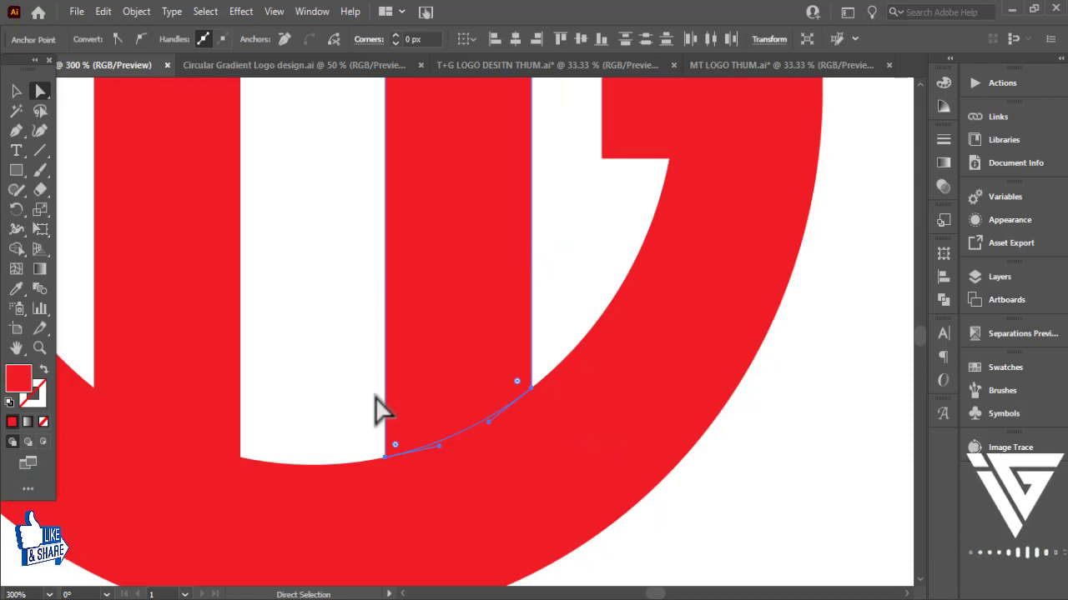
pyautogui.hotkey('shift', 'Up')
pyautogui.hotkey('shift', 'Up')
pyautogui.hotkey('shift', 'Up')
# Step: Zoom out, centre the logo in view, and deselect the finished monogram
pyautogui.hotkey('ctrl', '-')
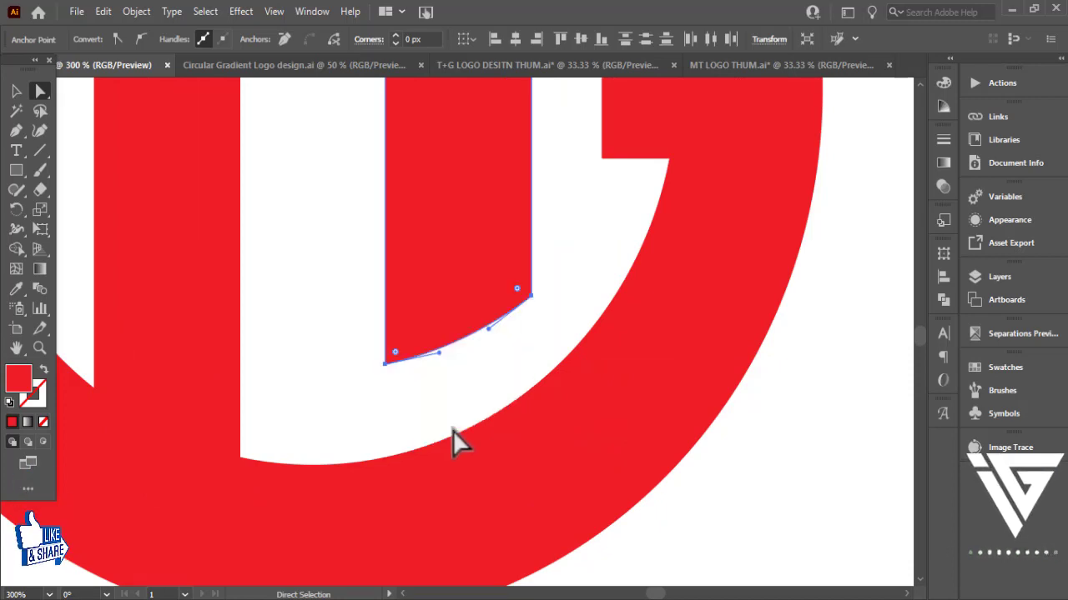
pyautogui.hotkey('ctrl', '-')
pyautogui.hotkey('ctrl', '-')
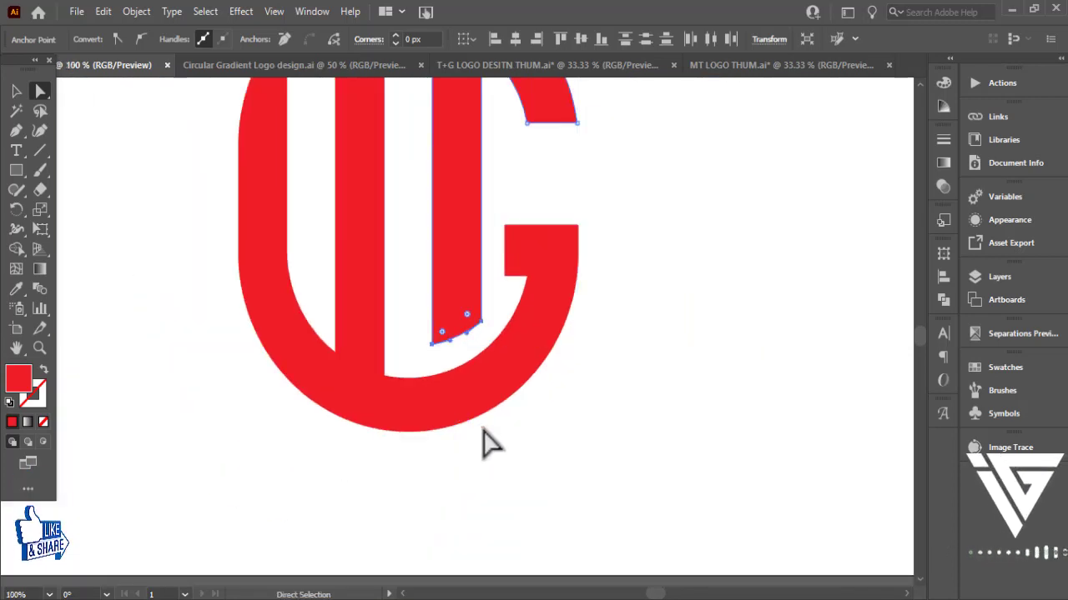
pyautogui.hotkey('ctrl', '-')
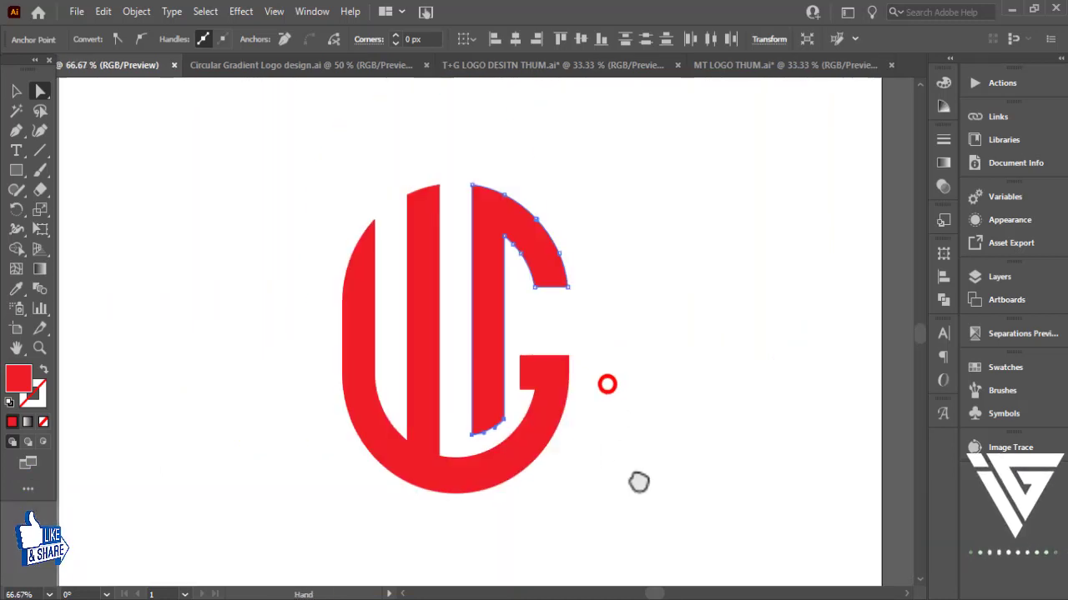
pyautogui.moveTo(495, 440); pyautogui.dragTo(638, 483)
pyautogui.click(15, 91)
pyautogui.click(340, 238)
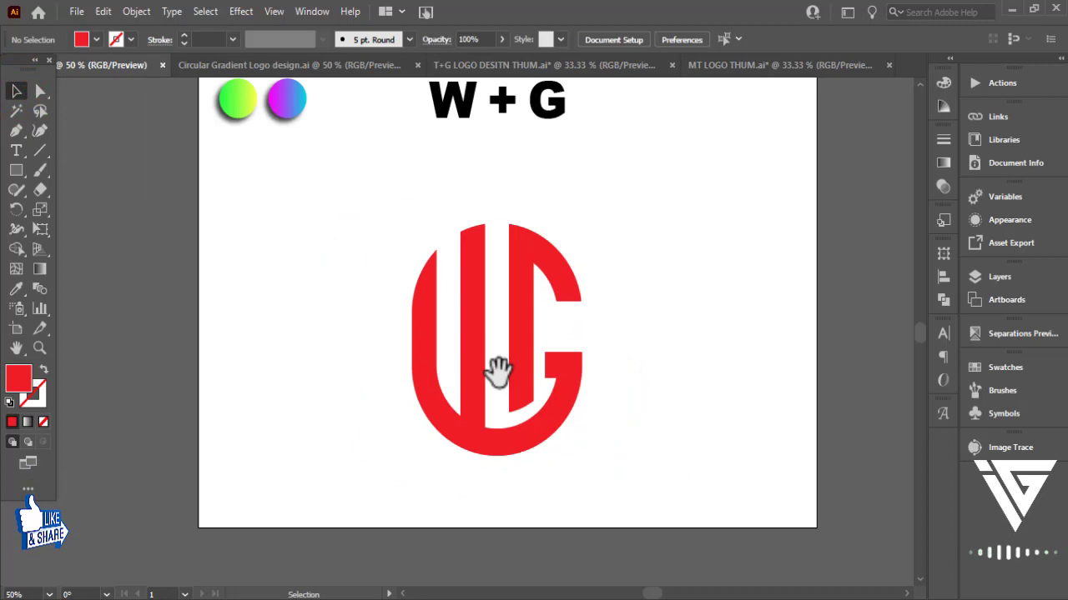
pyautogui.moveTo(489, 372); pyautogui.dragTo(441, 437)
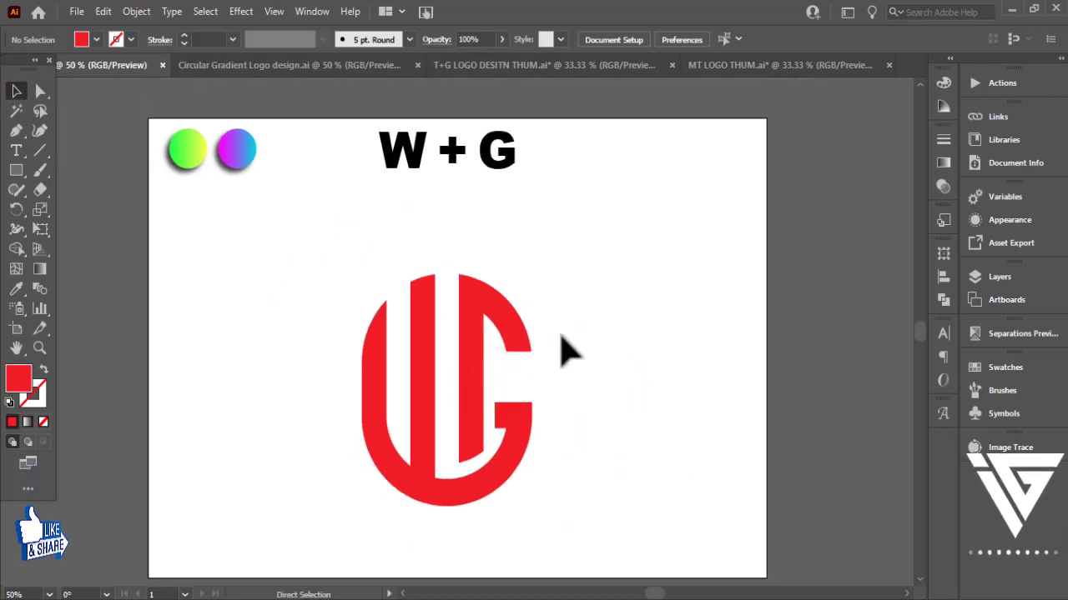
pyautogui.hotkey('ctrl', 'k')
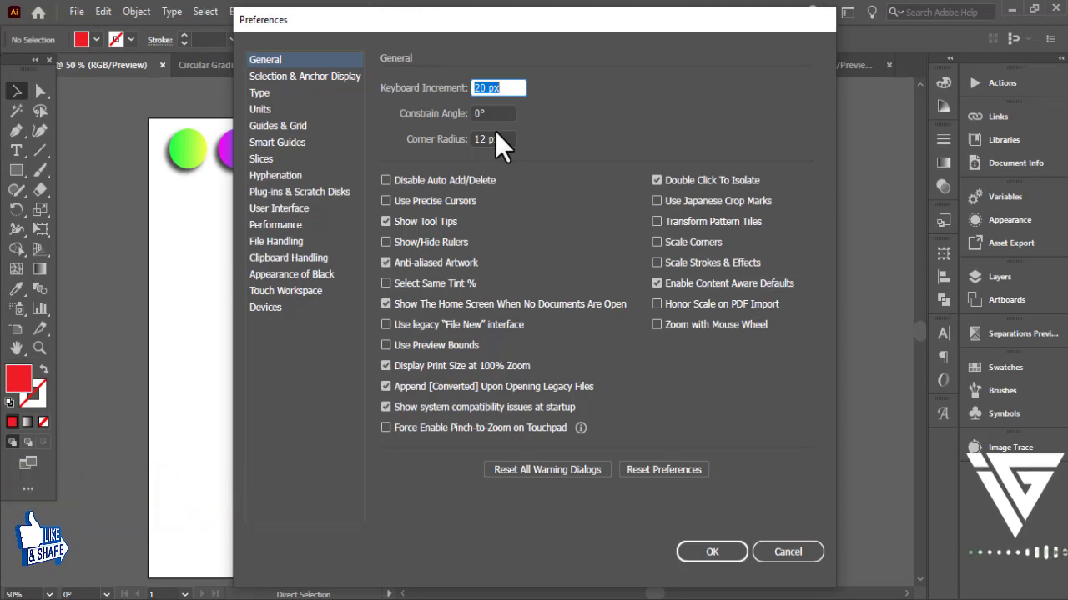
pyautogui.click(255, 108)
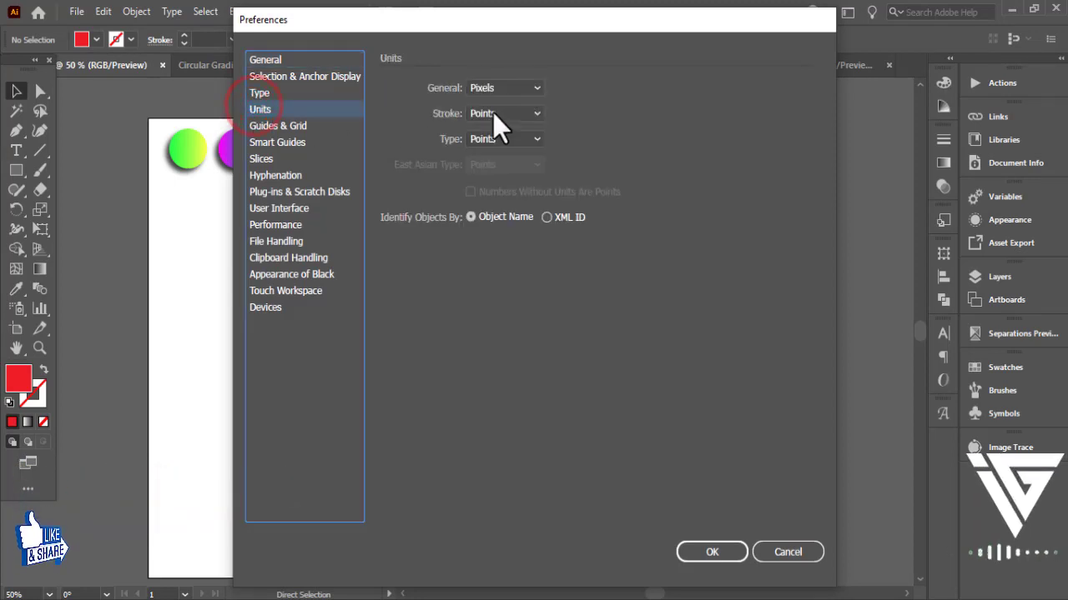
pyautogui.click(260, 93)
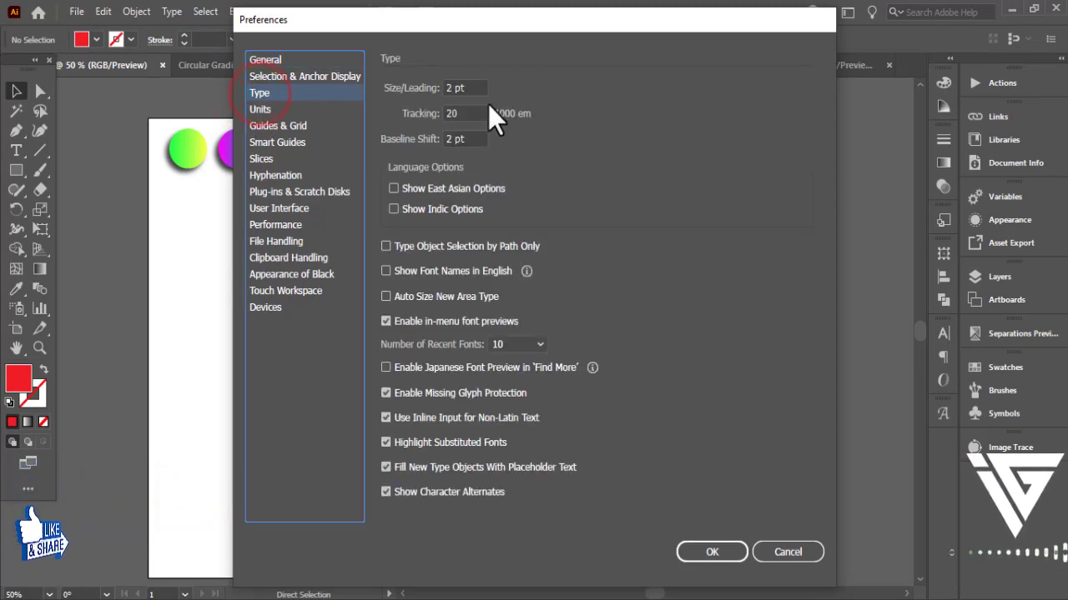
pyautogui.click(266, 61)
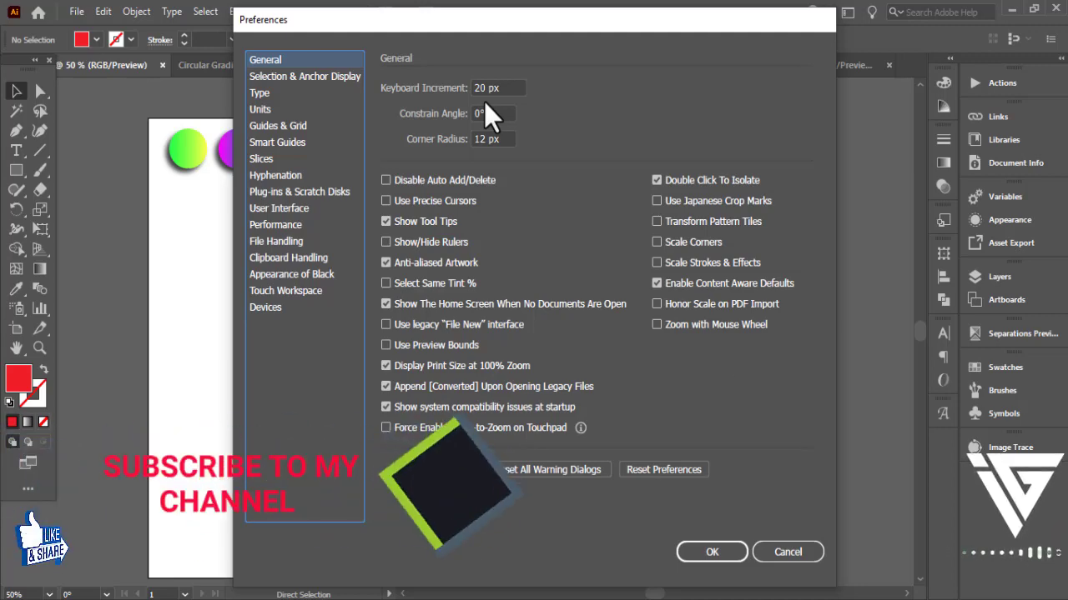
pyautogui.click(789, 553)
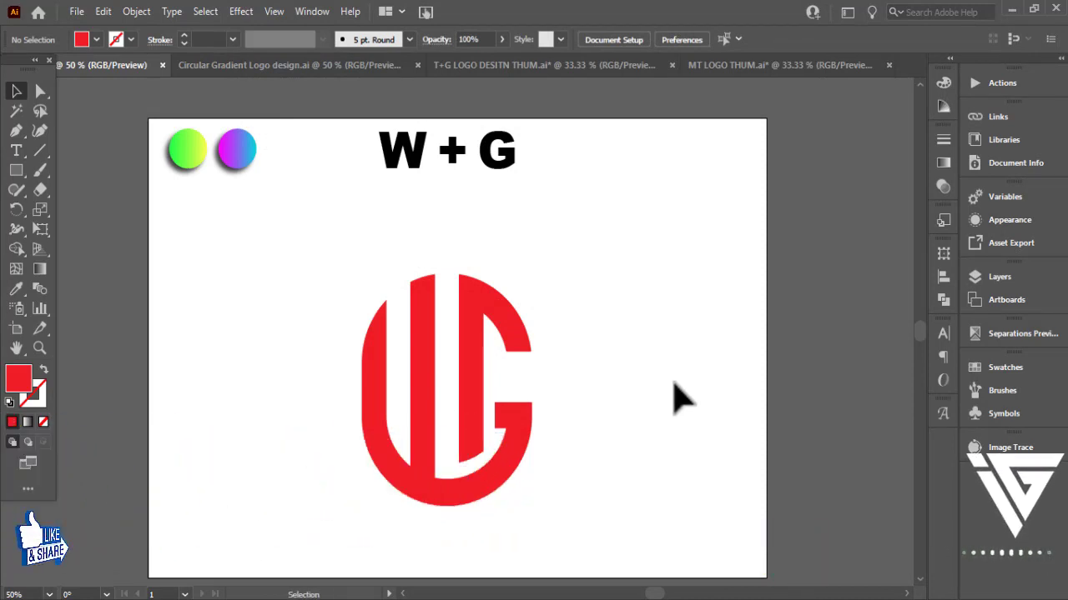
# Step: Select the whole monogram group and enlarge it slightly from its corner
pyautogui.moveTo(672, 393); pyautogui.dragTo(709, 377)
pyautogui.click(501, 433)
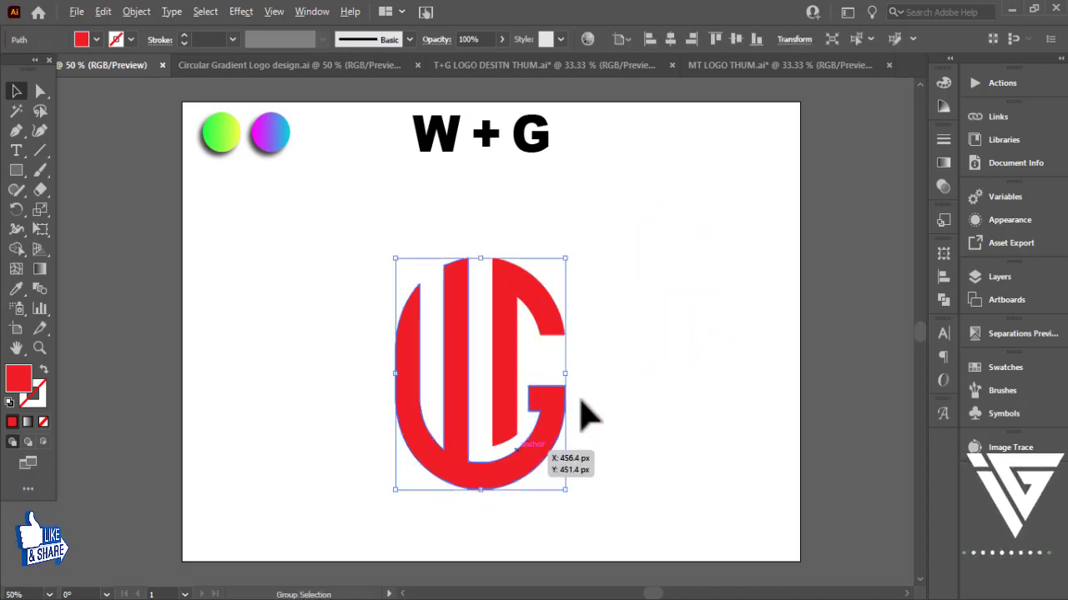
pyautogui.click(579, 391)
pyautogui.click(643, 350)
pyautogui.moveTo(672, 255); pyautogui.dragTo(406, 484)
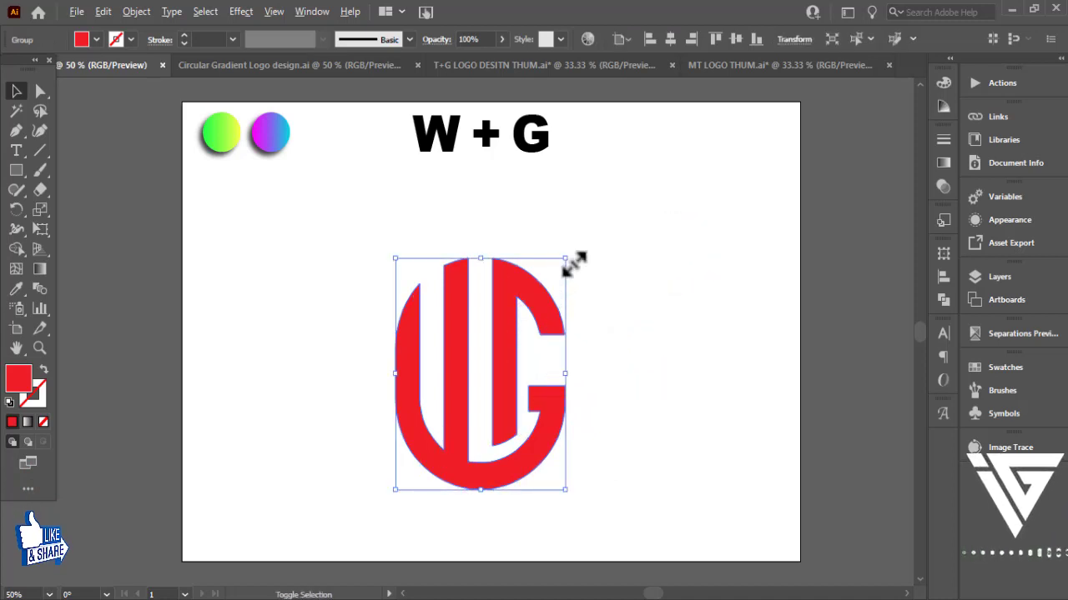
pyautogui.moveTo(574, 264); pyautogui.dragTo(588, 234)
pyautogui.moveTo(684, 346); pyautogui.dragTo(672, 348)
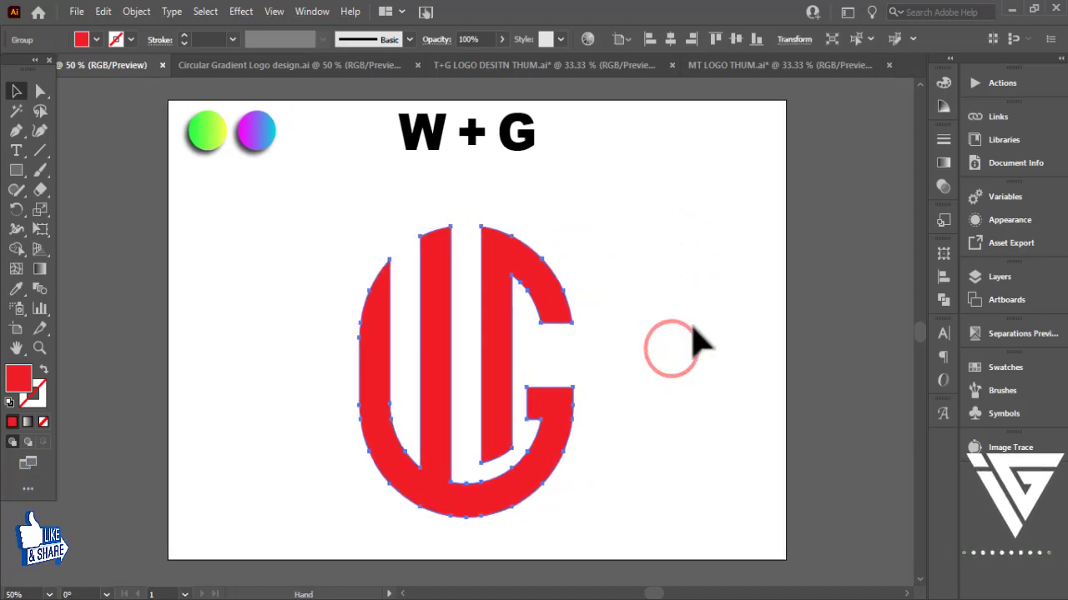
pyautogui.click(692, 324)
pyautogui.click(255, 242)
# Step: Draw a rectangle covering the whole artboard and send it to the back
pyautogui.click(16, 170)
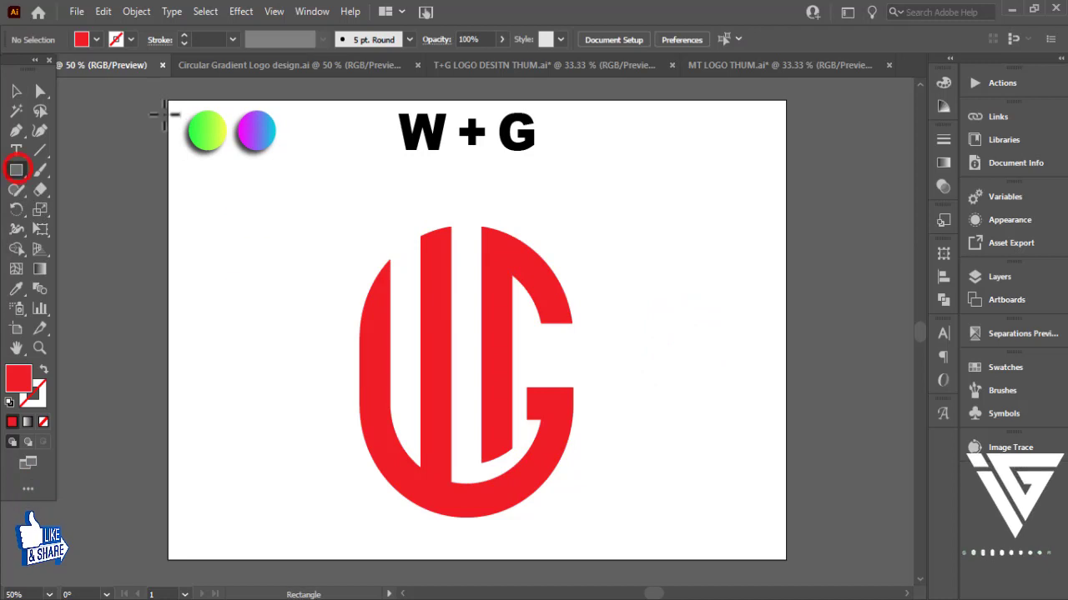
pyautogui.moveTo(168, 101); pyautogui.dragTo(785, 559)
pyautogui.click(16, 92)
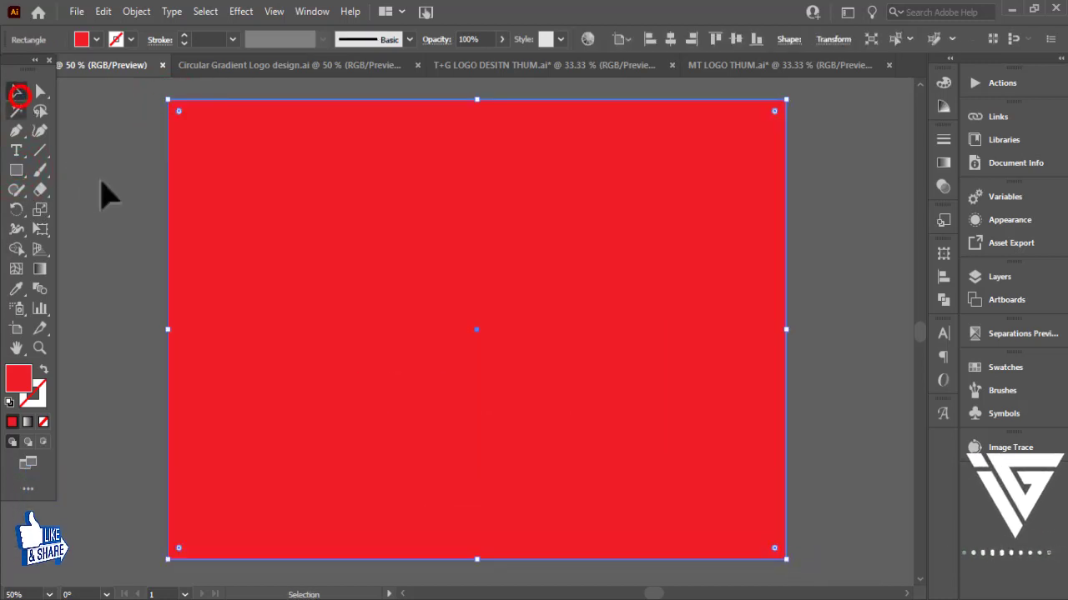
pyautogui.rightClick(459, 345)
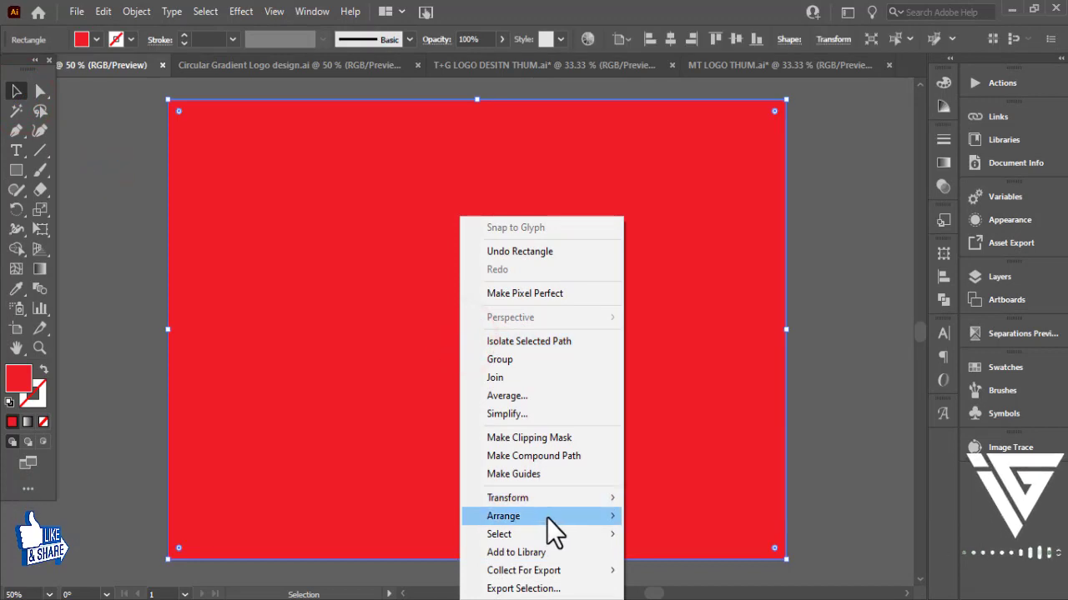
pyautogui.moveTo(503, 517)
pyautogui.click(667, 574)
pyautogui.click(809, 336)
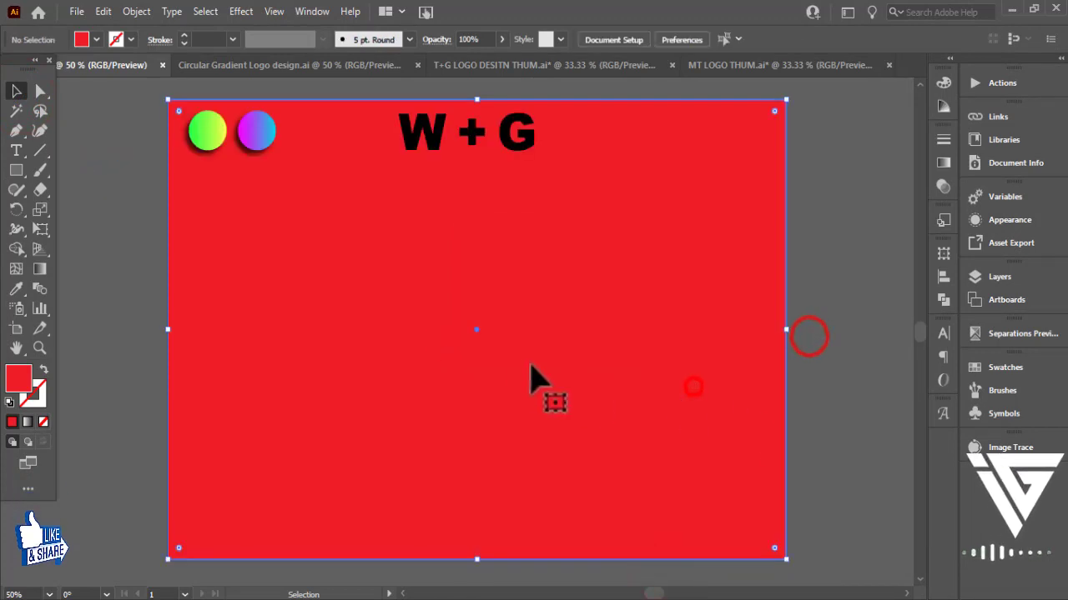
# Step: Fill the monogram with white and the background rectangle with near-black
pyautogui.click(491, 369)
pyautogui.click(96, 39)
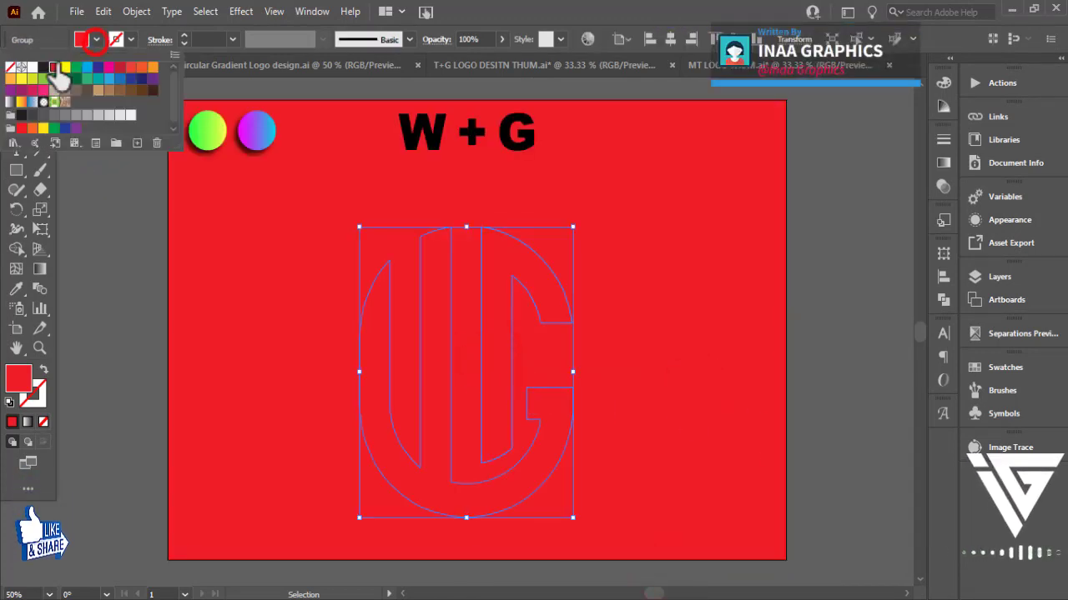
pyautogui.click(21, 67)
pyautogui.click(90, 161)
pyautogui.click(214, 192)
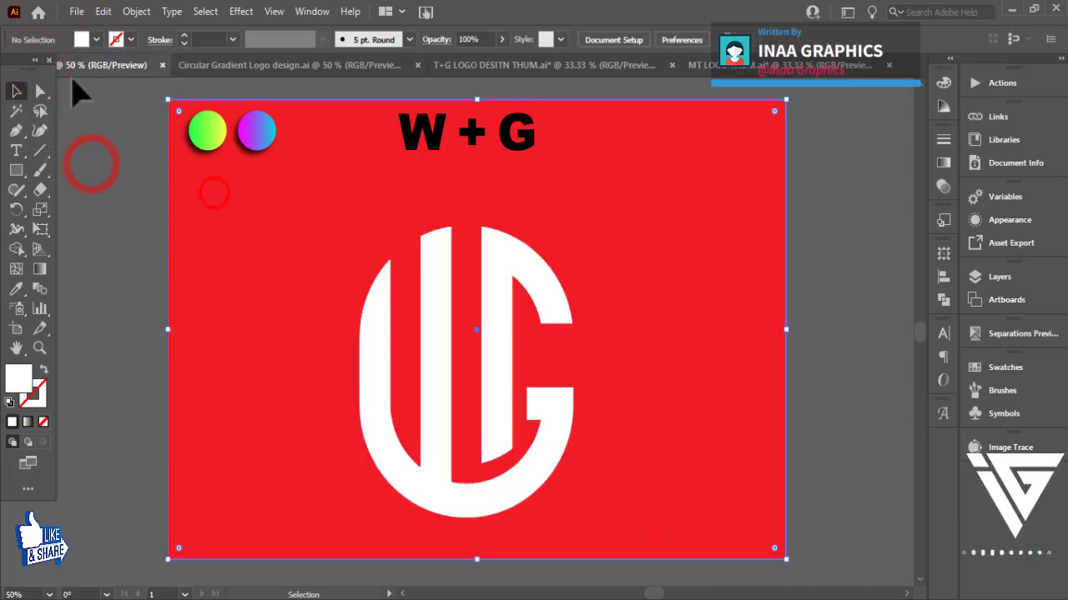
pyautogui.click(96, 39)
pyautogui.click(37, 69)
pyautogui.click(98, 178)
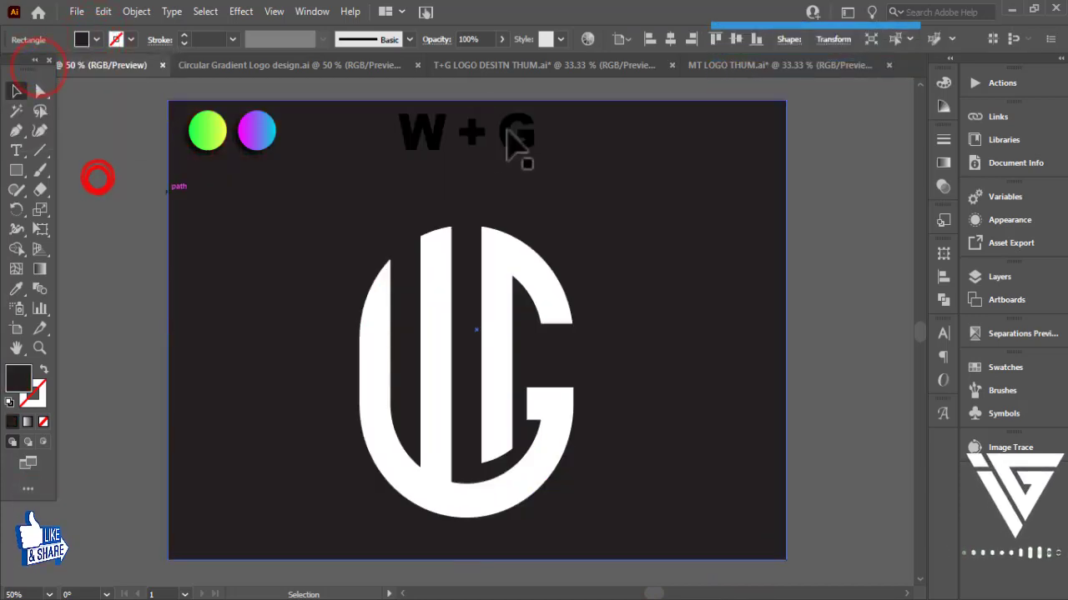
# Step: Change the W + G title text fill to white
pyautogui.click(513, 142)
pyautogui.click(96, 40)
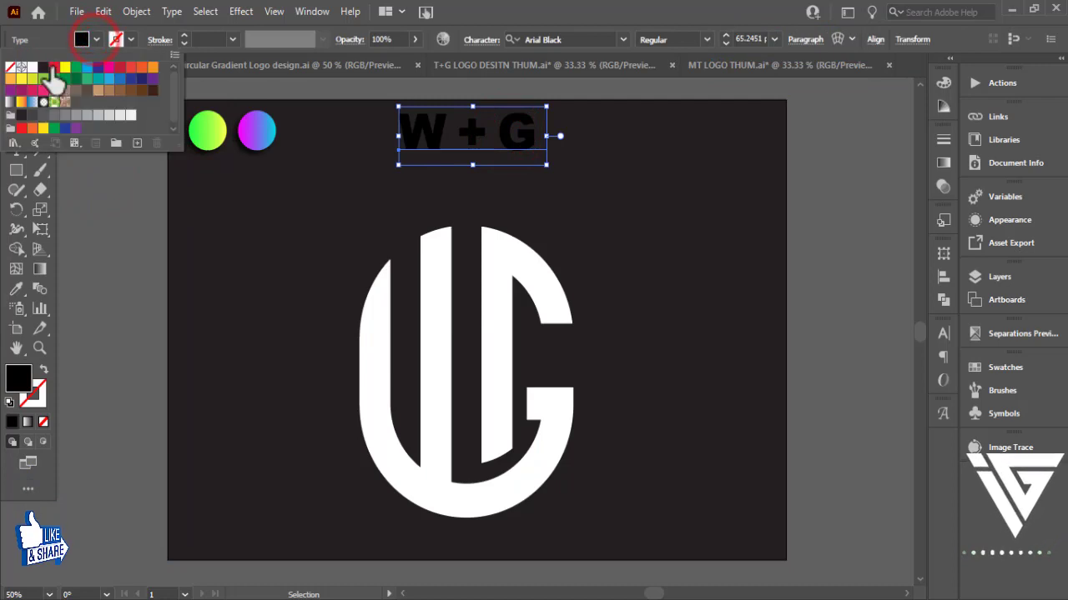
pyautogui.click(31, 70)
pyautogui.click(119, 186)
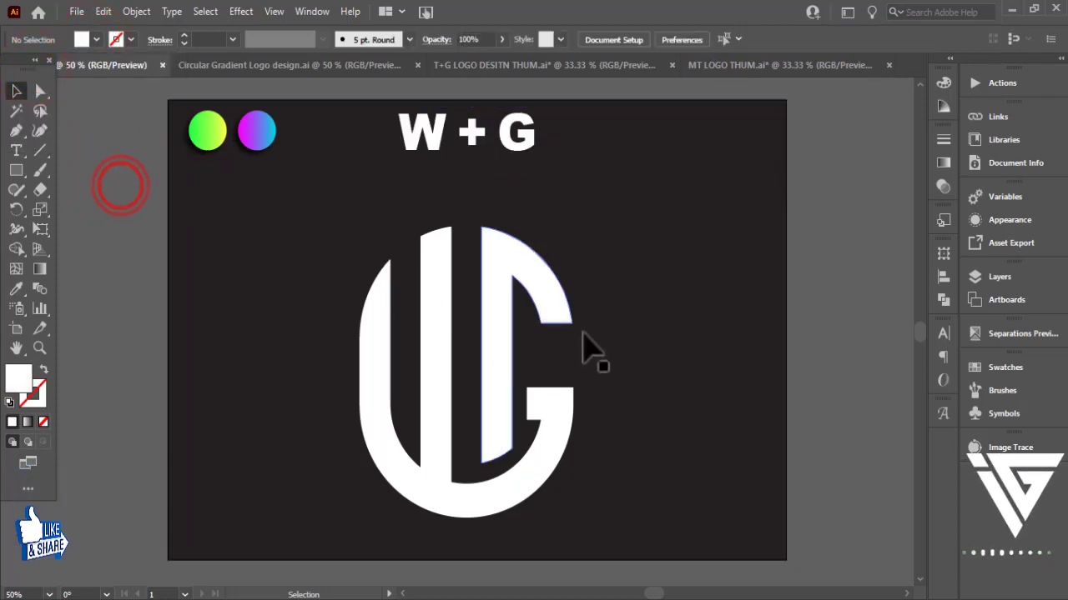
# Step: Move the white monogram to the right half and Alt-drag a copy to the left
pyautogui.click(695, 317)
pyautogui.moveTo(692, 305); pyautogui.dragTo(317, 436)
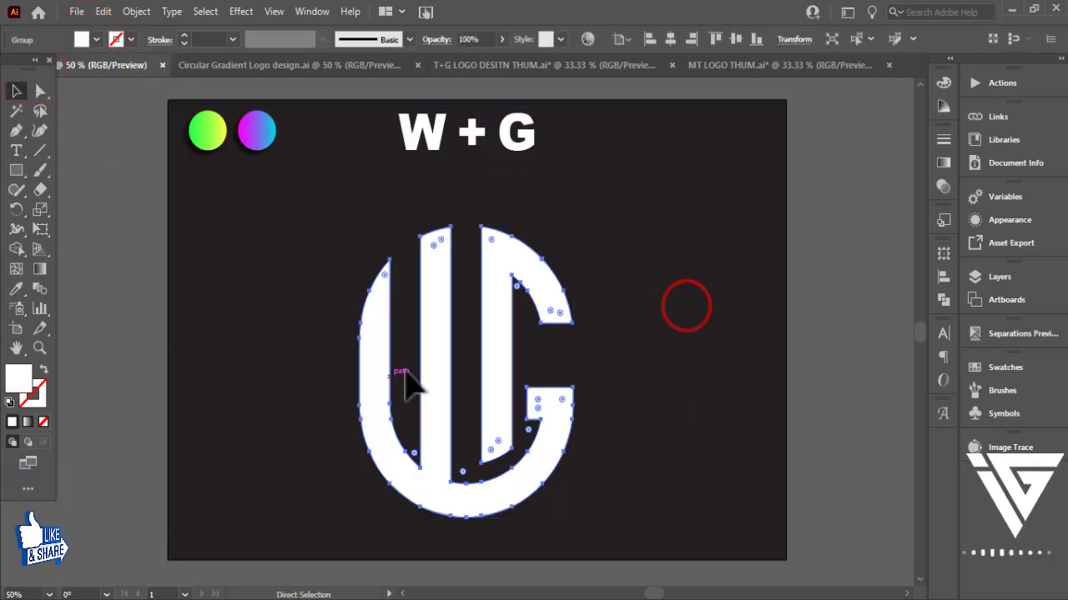
pyautogui.moveTo(488, 379); pyautogui.dragTo(639, 370)
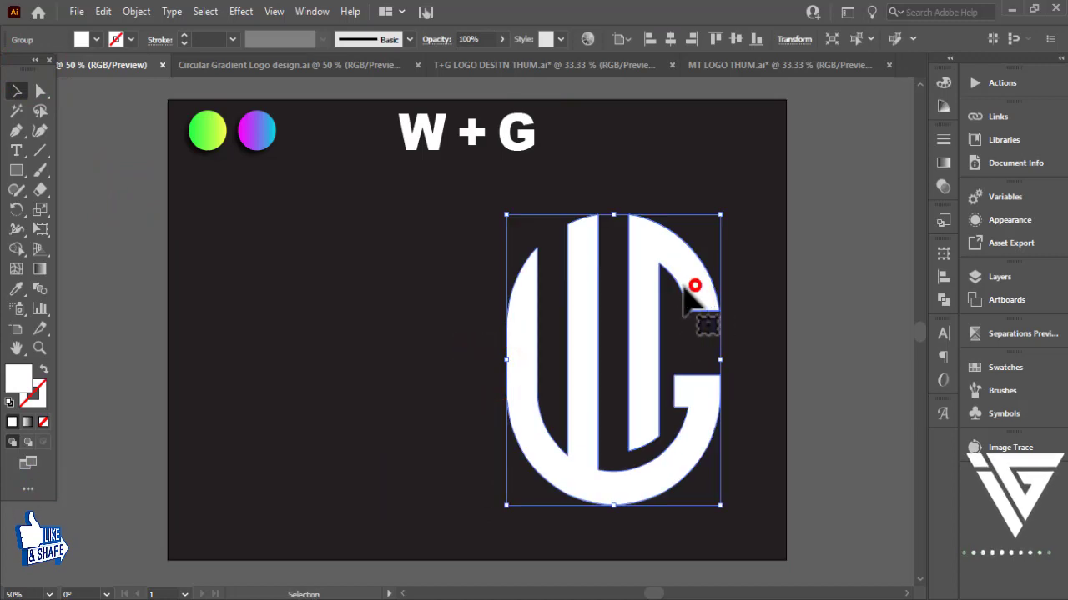
pyautogui.moveTo(695, 286)
pyautogui.mouseDown()
pyautogui.moveTo(421, 309)
pyautogui.moveTo(410, 298)
pyautogui.mouseUp()
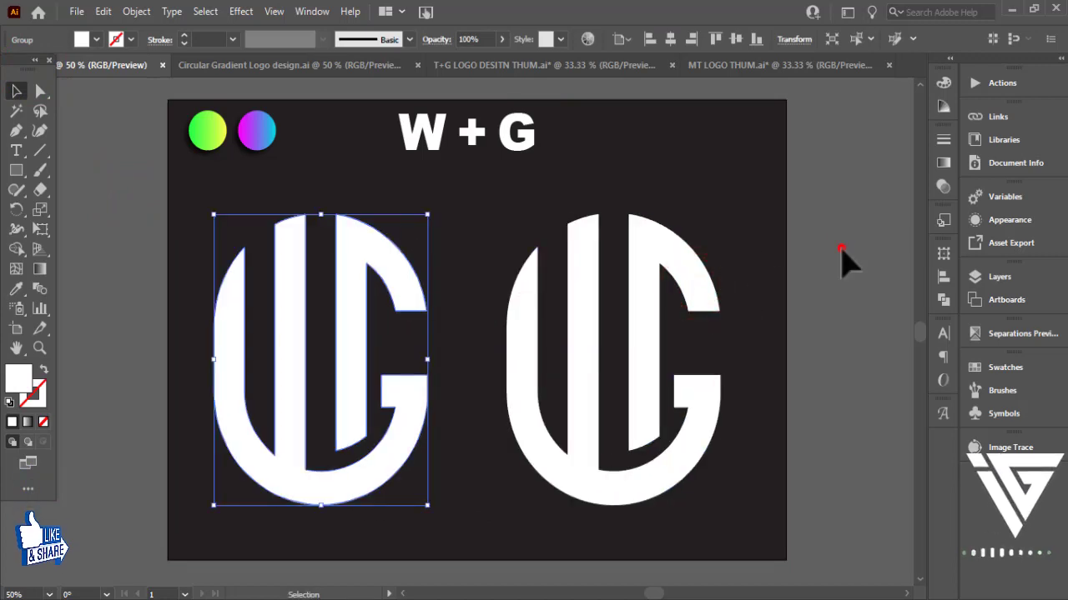
# Step: Give the left monogram the pink circle's gradient, running pink at top to cyan at bottom
pyautogui.click(840, 249)
pyautogui.click(346, 284)
pyautogui.click(16, 289)
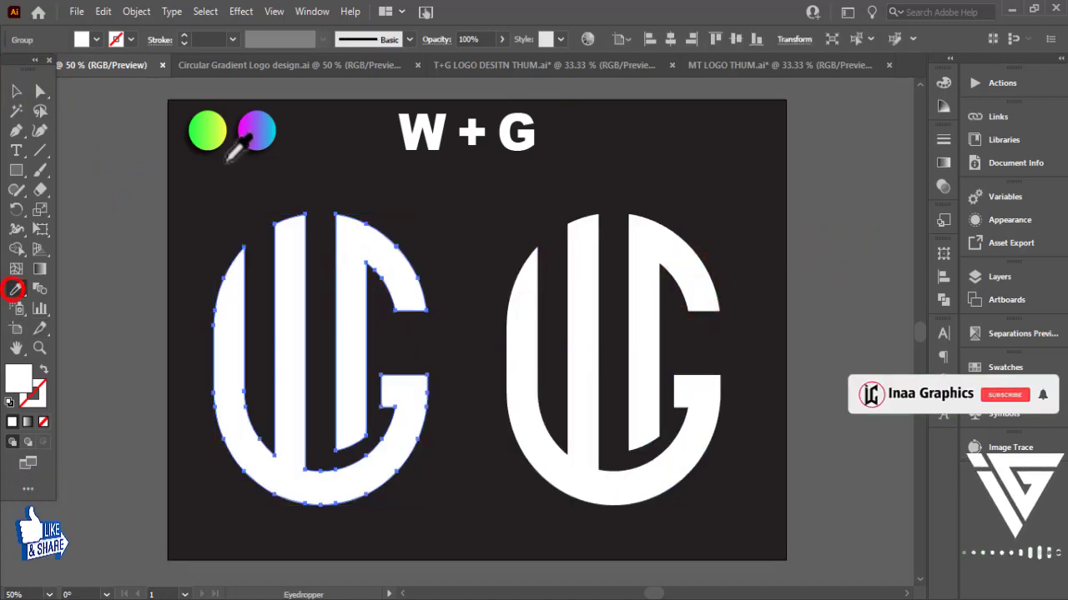
pyautogui.click(207, 136)
pyautogui.click(255, 133)
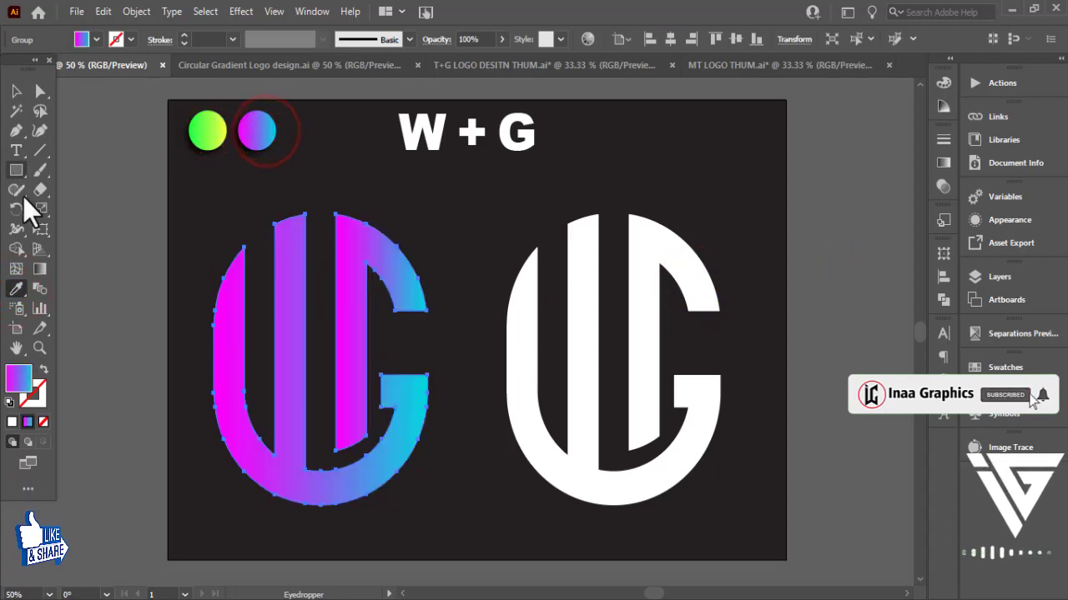
pyautogui.click(39, 269)
pyautogui.moveTo(317, 191); pyautogui.dragTo(323, 492)
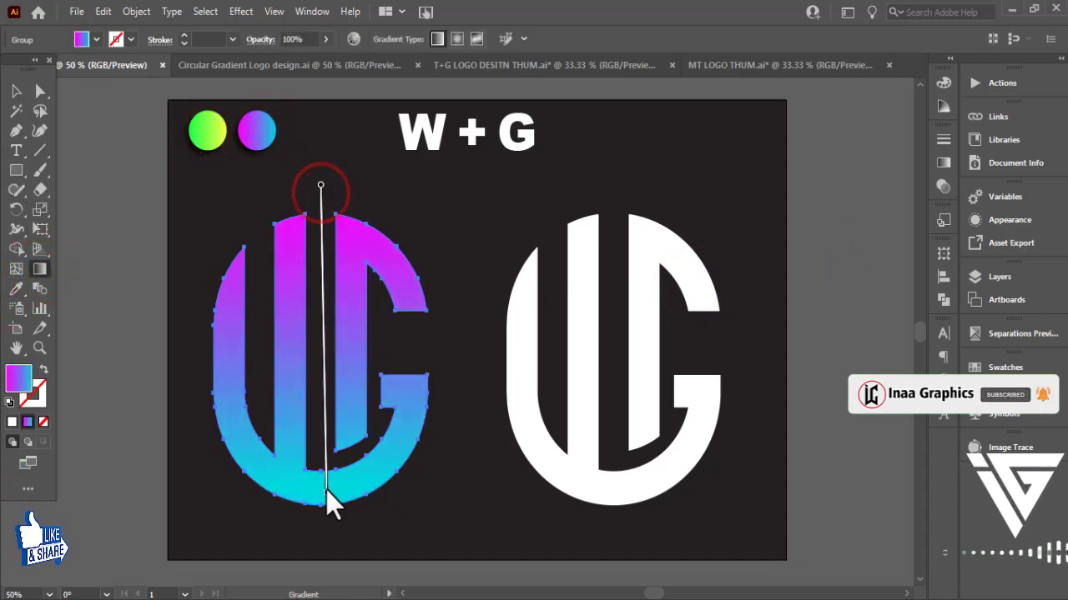
pyautogui.click(16, 90)
pyautogui.click(67, 131)
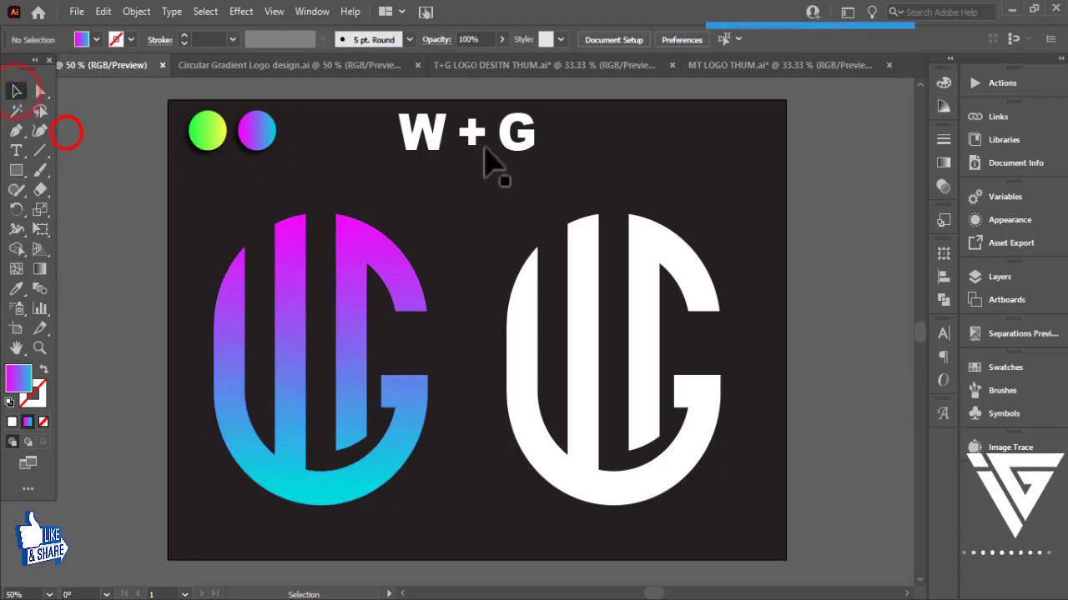
# Step: Place the W + G label under the left monogram and duplicate it under the right one
pyautogui.click(477, 140)
pyautogui.moveTo(483, 149); pyautogui.dragTo(417, 527)
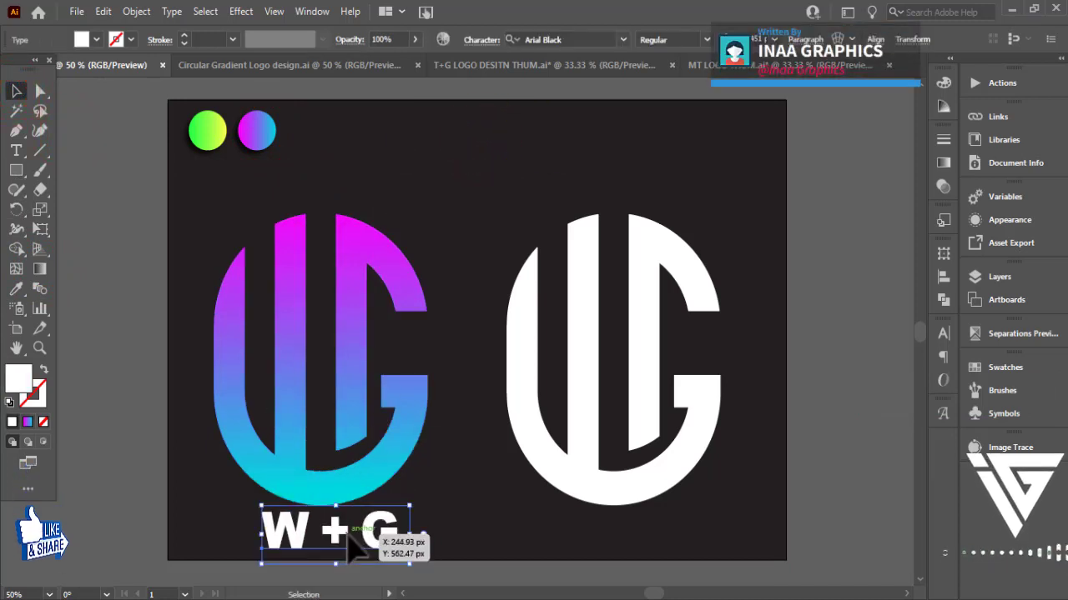
pyautogui.moveTo(379, 534)
pyautogui.mouseDown()
pyautogui.moveTo(346, 555)
pyautogui.moveTo(644, 530)
pyautogui.mouseUp()
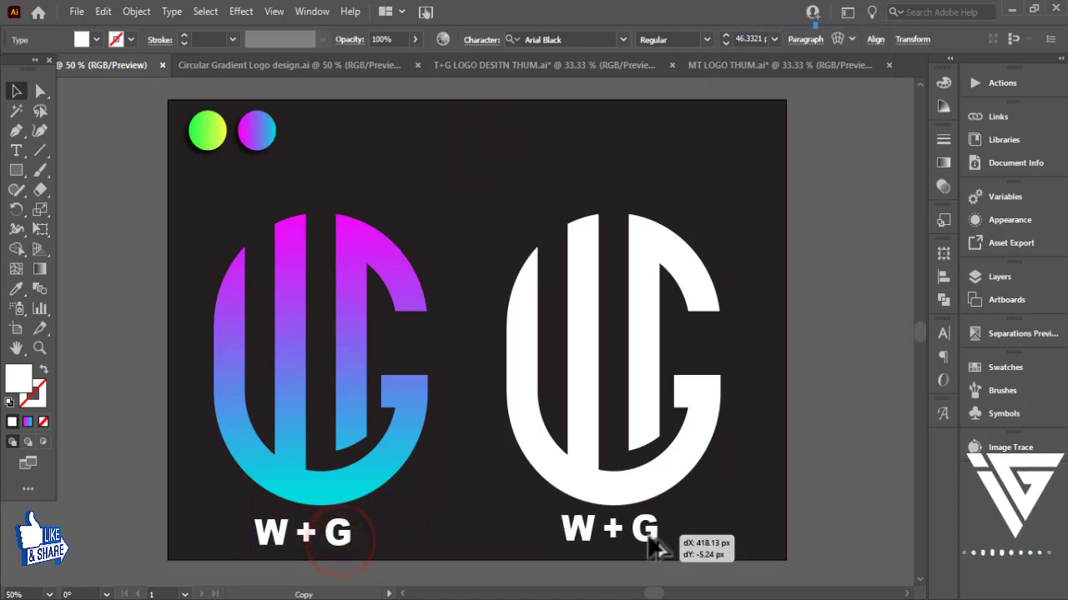
pyautogui.click(824, 384)
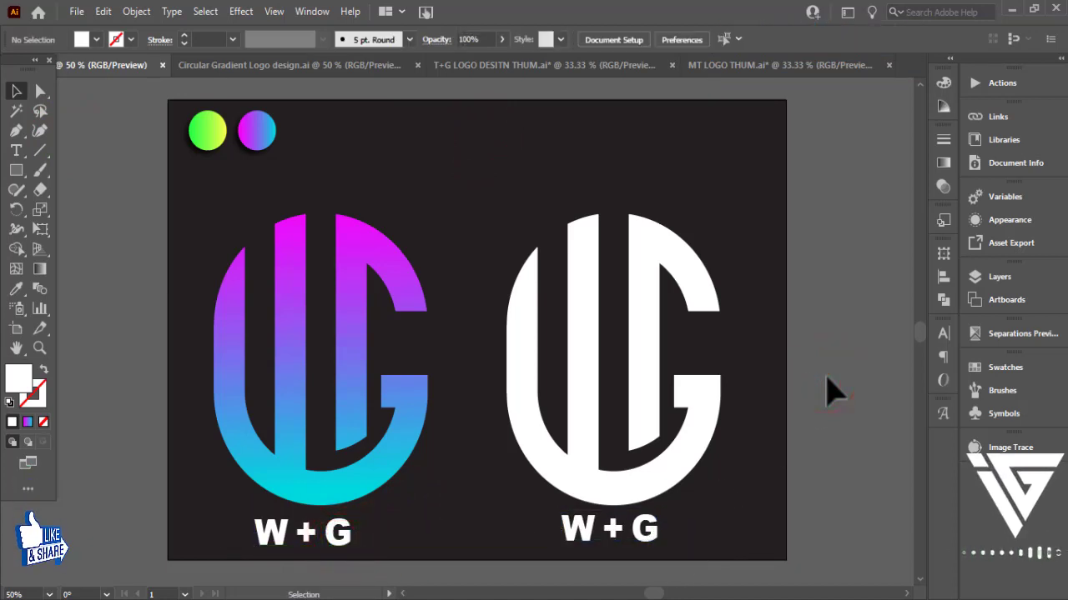